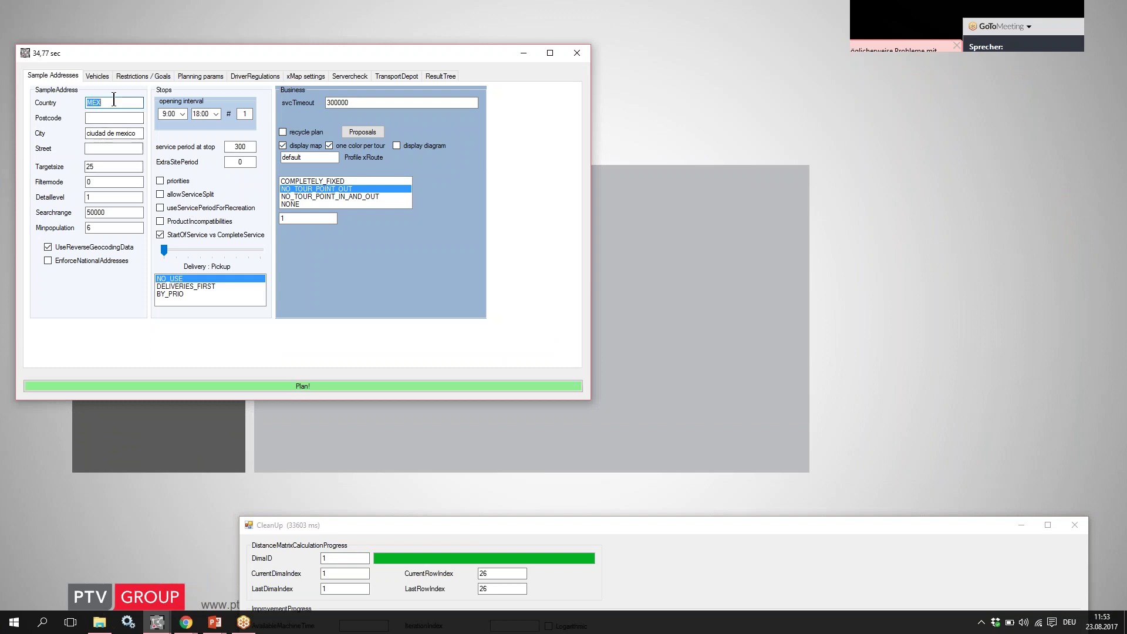
# Step: Set the sample address to country AR and city Buenos Aires, and run the tour planning
pyautogui.press('Tab')
pyautogui.write('Bue')
pyautogui.click(298, 382)
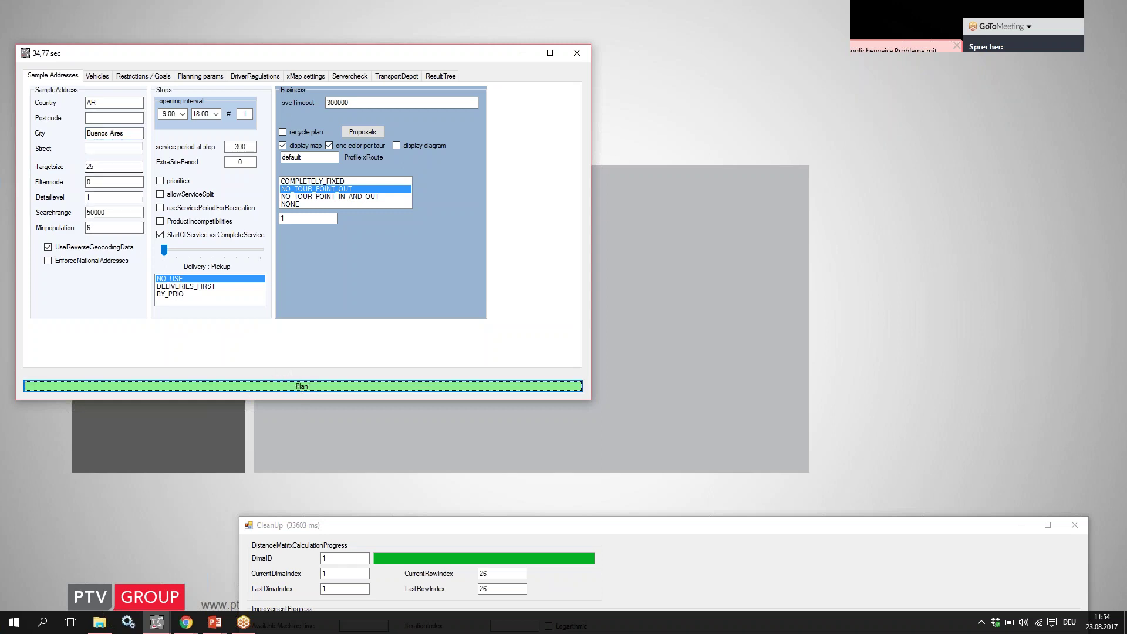
# Step: Check the country codes on the presentation slide, and try planning Buenos Aires with the country code ARG
pyautogui.click(252, 472)
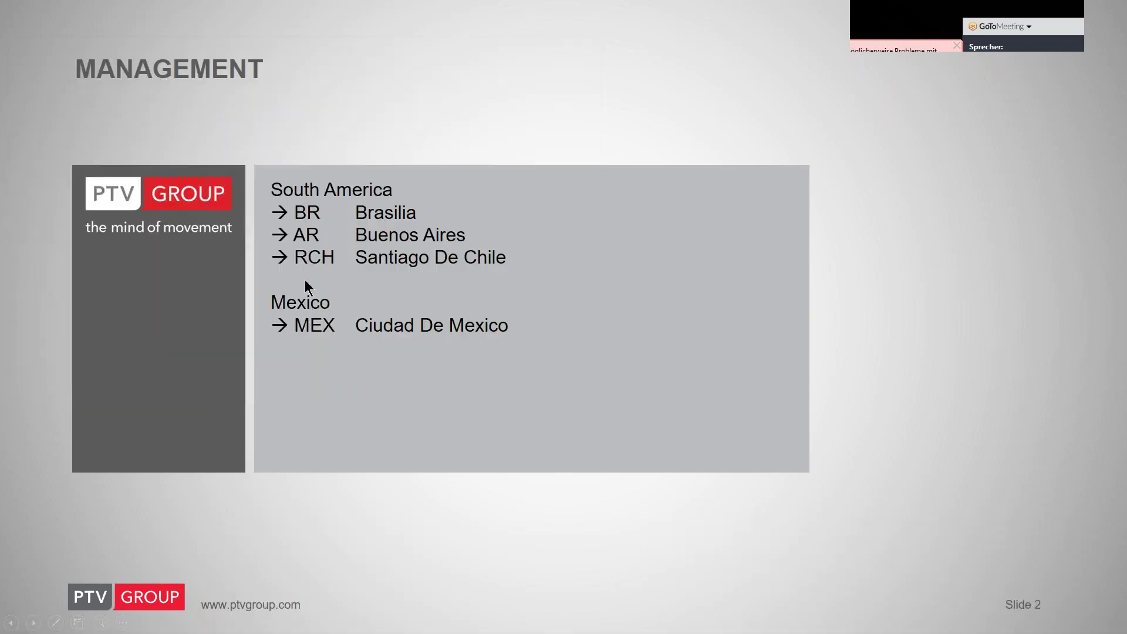
pyautogui.hotkey('alt', 'Tab')
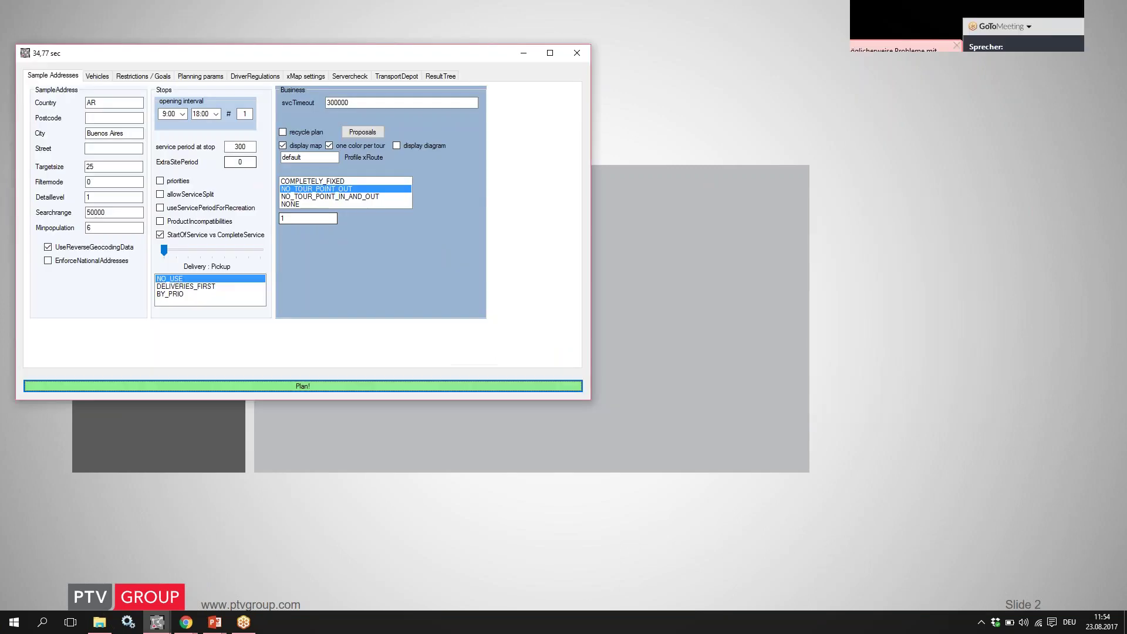
pyautogui.click(130, 102)
pyautogui.click(237, 382)
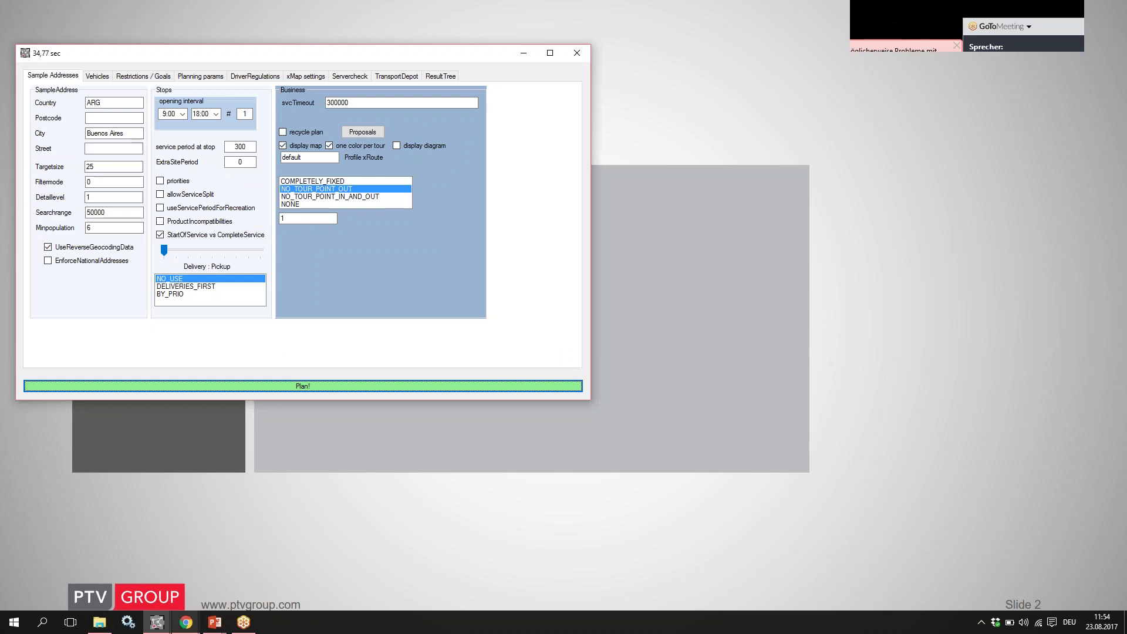
pyautogui.click(1049, 26)
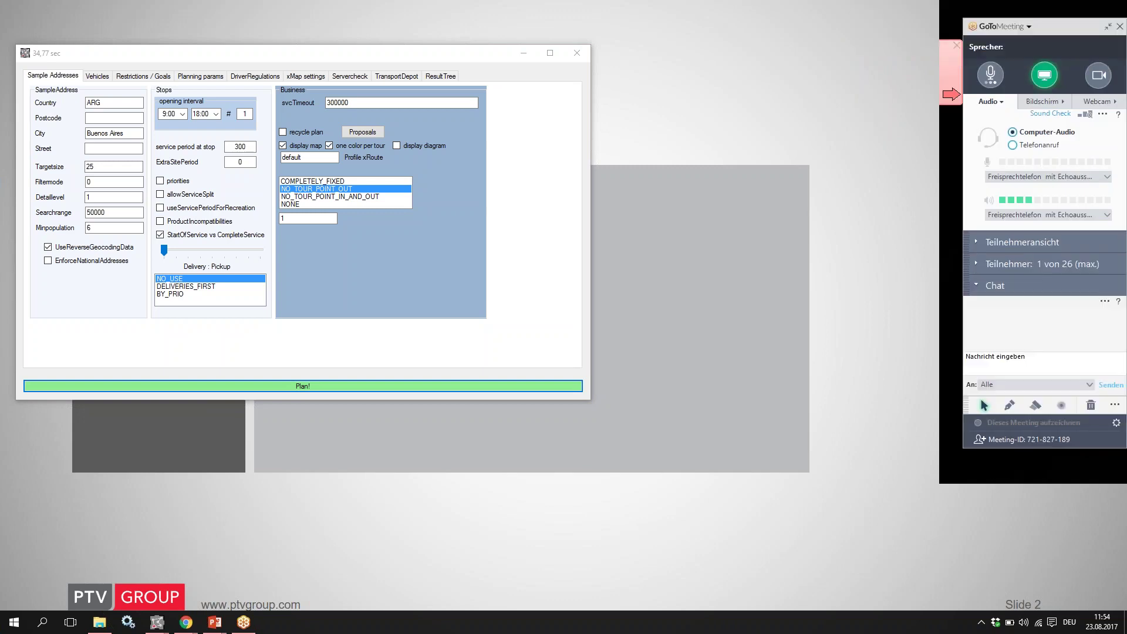
pyautogui.hotkey('alt', 'Tab')
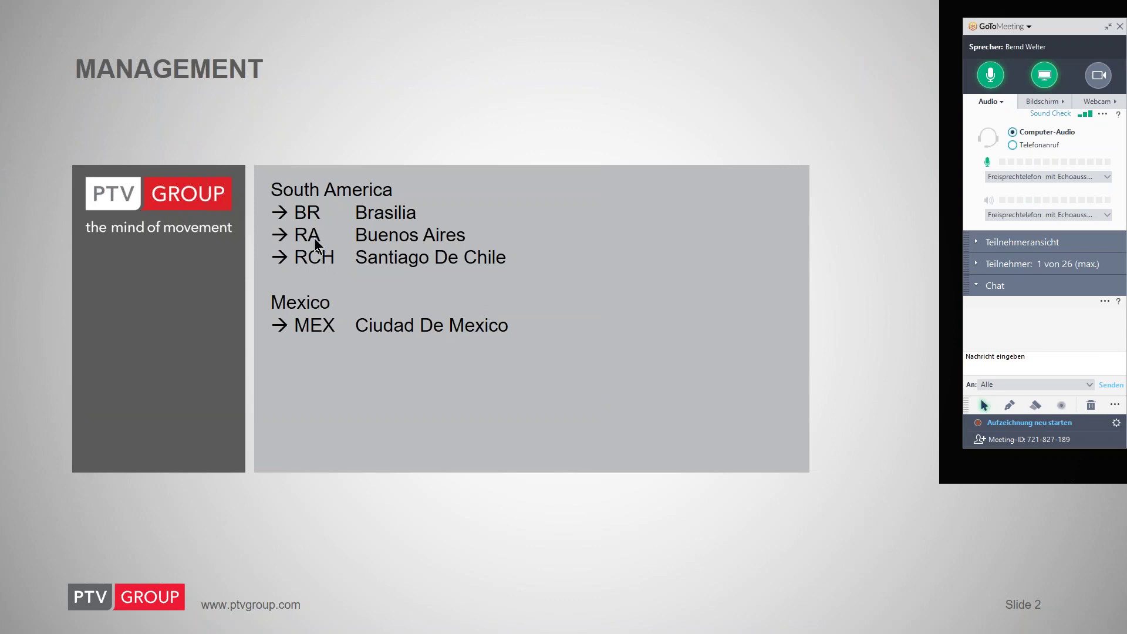
# Step: Return to the planning form from the slide and run the tour planning for Buenos Aires with country code RA
pyautogui.hotkey('alt', 'Tab')
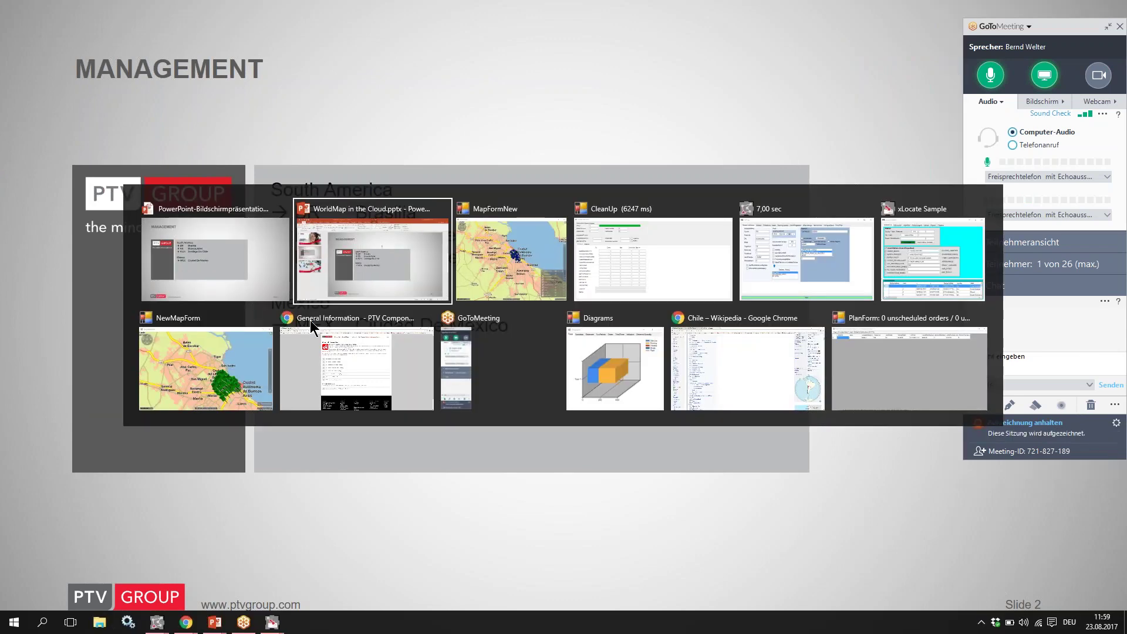
pyautogui.hotkey('alt', 'Tab')
pyautogui.hotkey('alt', 'Tab')
pyautogui.hotkey('alt', 'Tab')
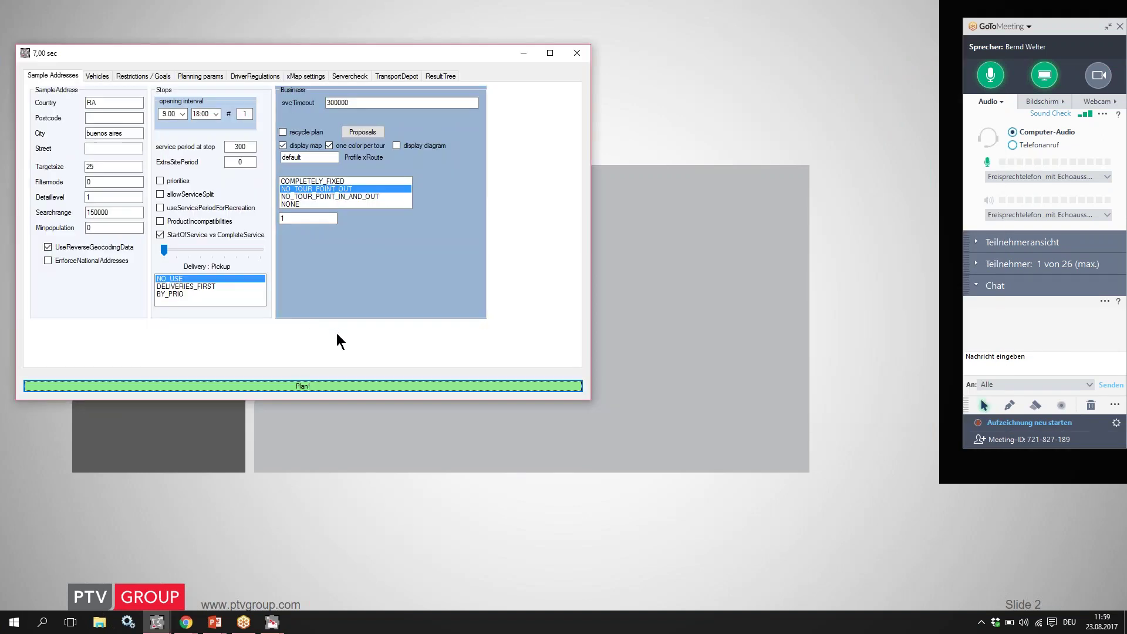
pyautogui.click(113, 103)
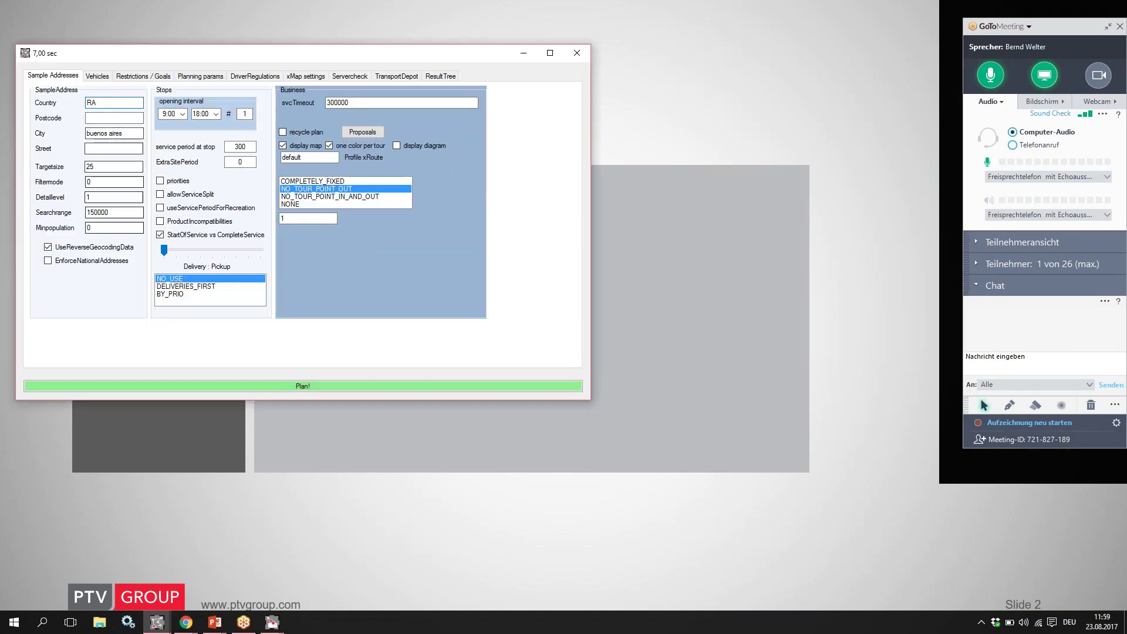
pyautogui.click(214, 386)
# Step: Bring up the map window and the distance matrix calculation progress window for the running plan
pyautogui.click(157, 622)
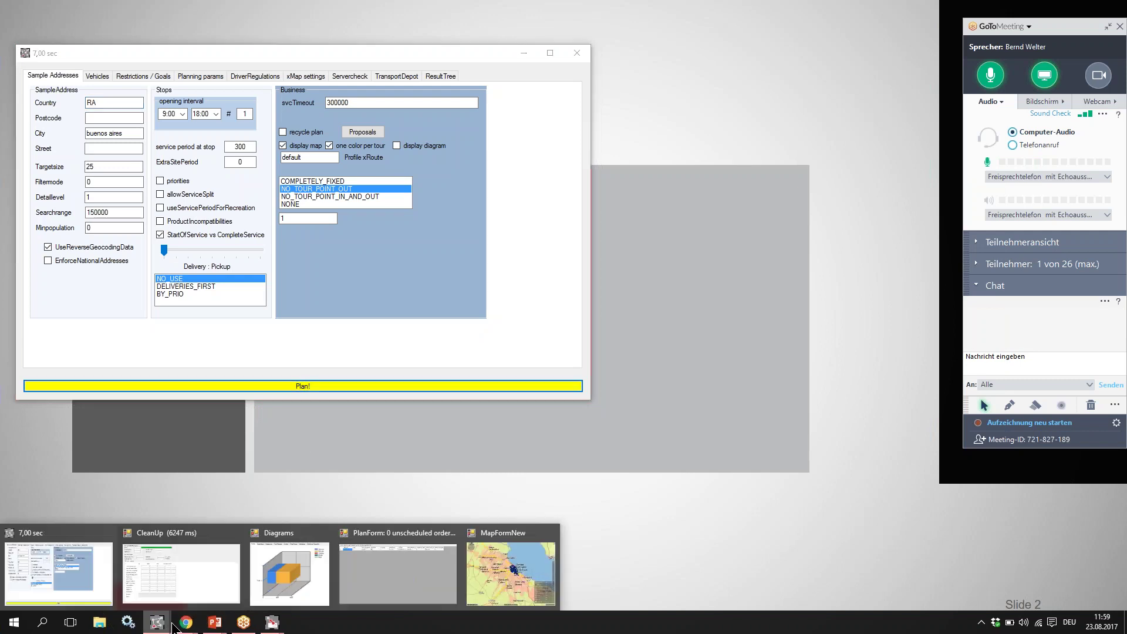
pyautogui.click(503, 570)
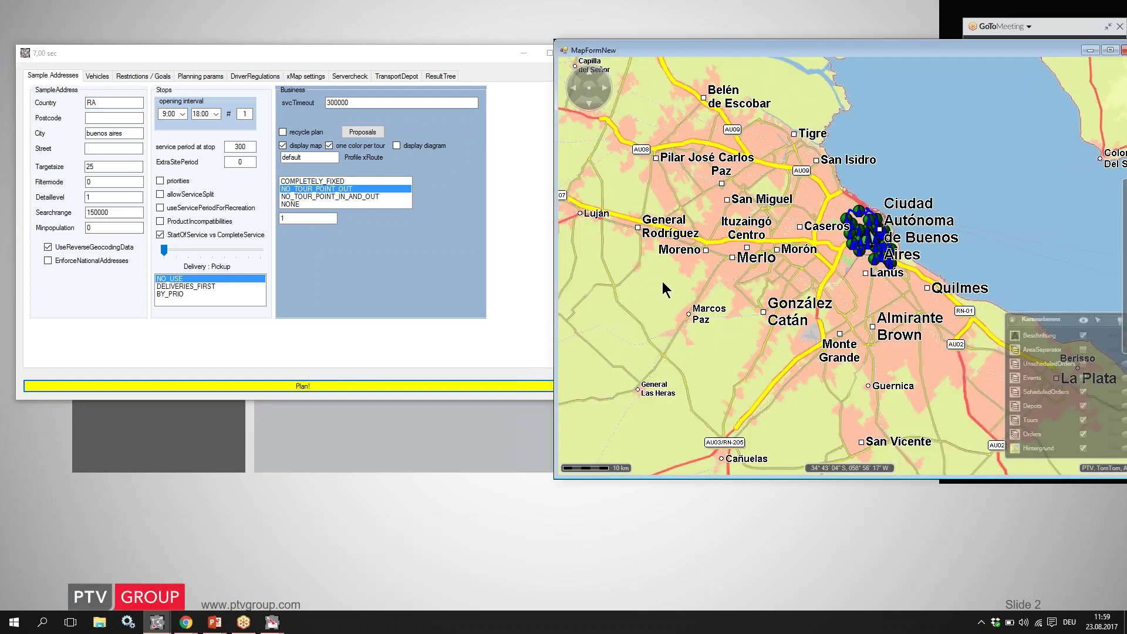
pyautogui.moveTo(167, 627)
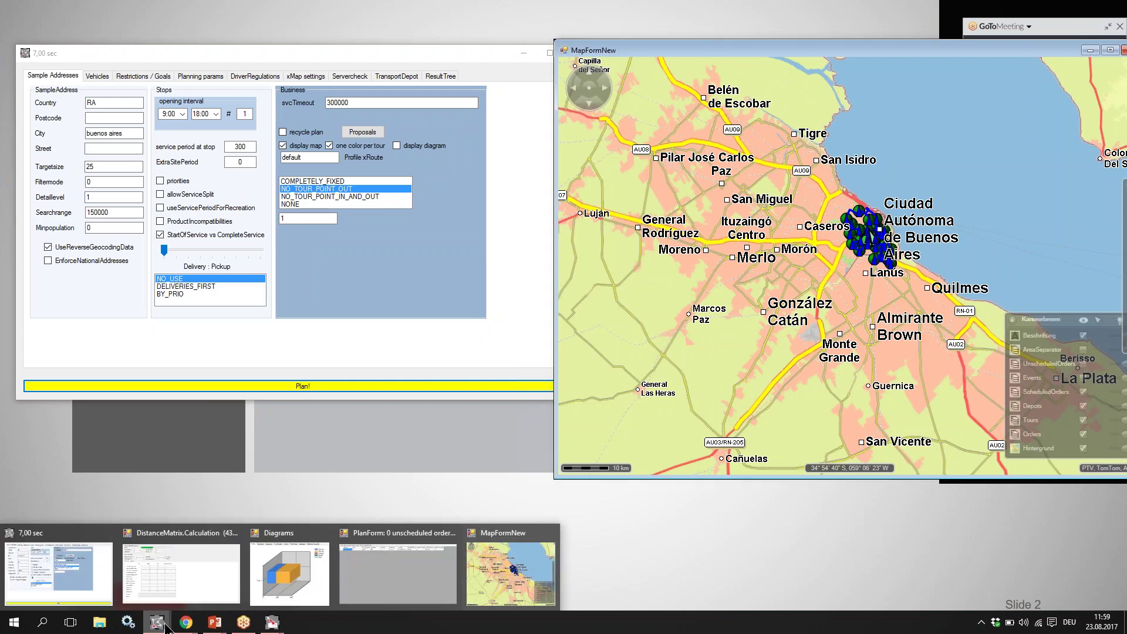
pyautogui.click(202, 581)
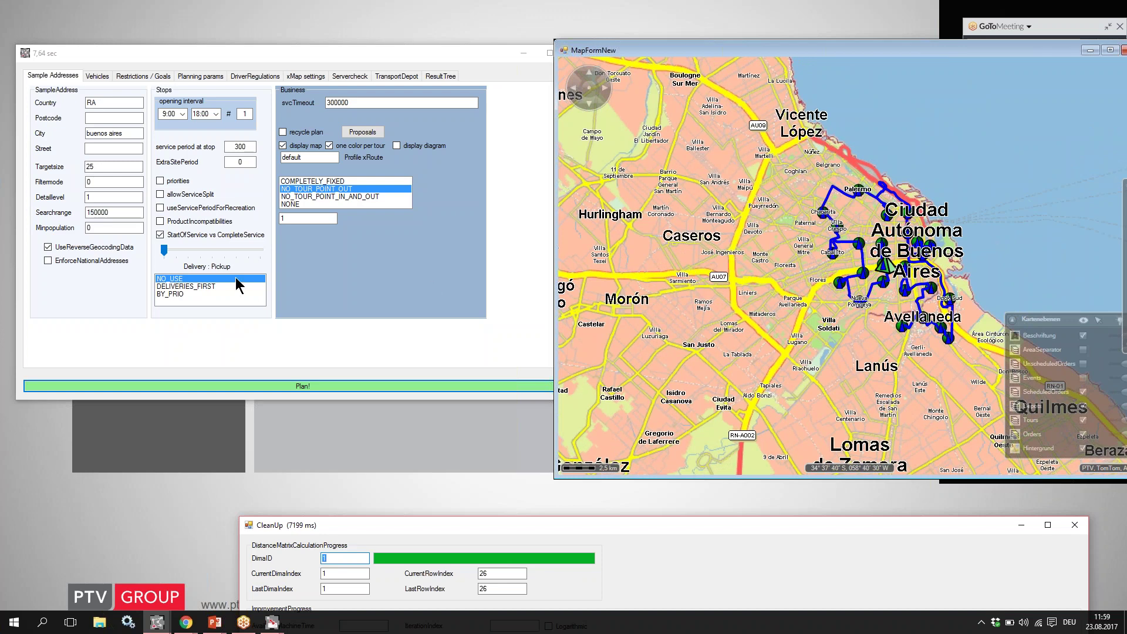
# Step: Set the sample addresses' minimum population to 6 and rerun the Buenos Aires tour planning
pyautogui.click(100, 227)
pyautogui.write('6')
pyautogui.click(274, 388)
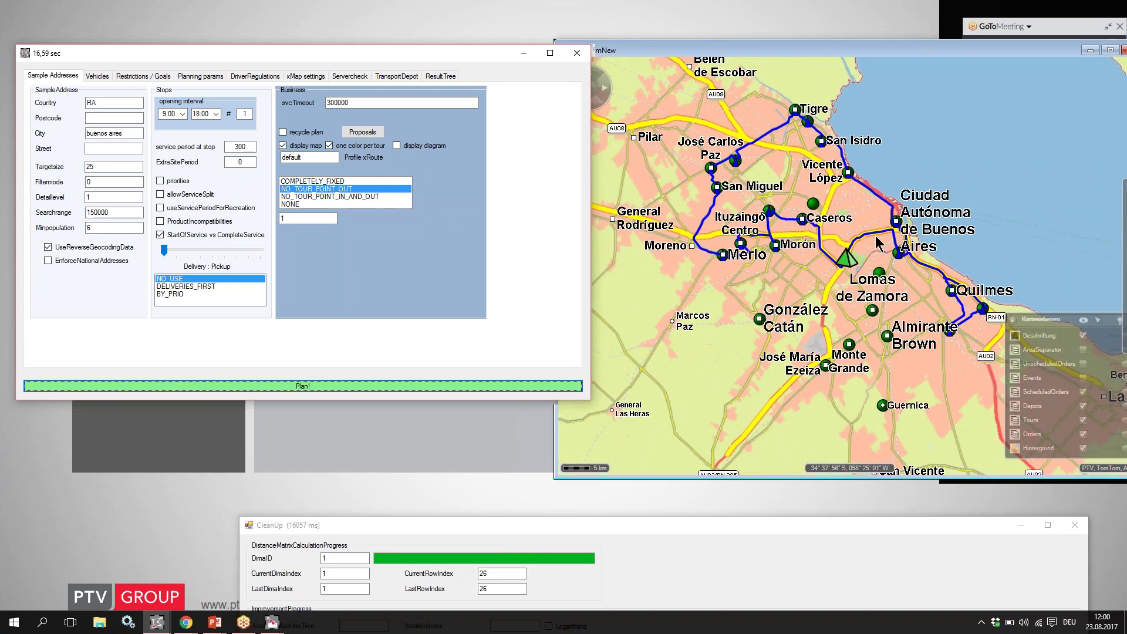
# Step: Set the stop opening interval count, the vehicle count and the vehicle operating interval count to 5, and rerun the plan
pyautogui.doubleClick(251, 114)
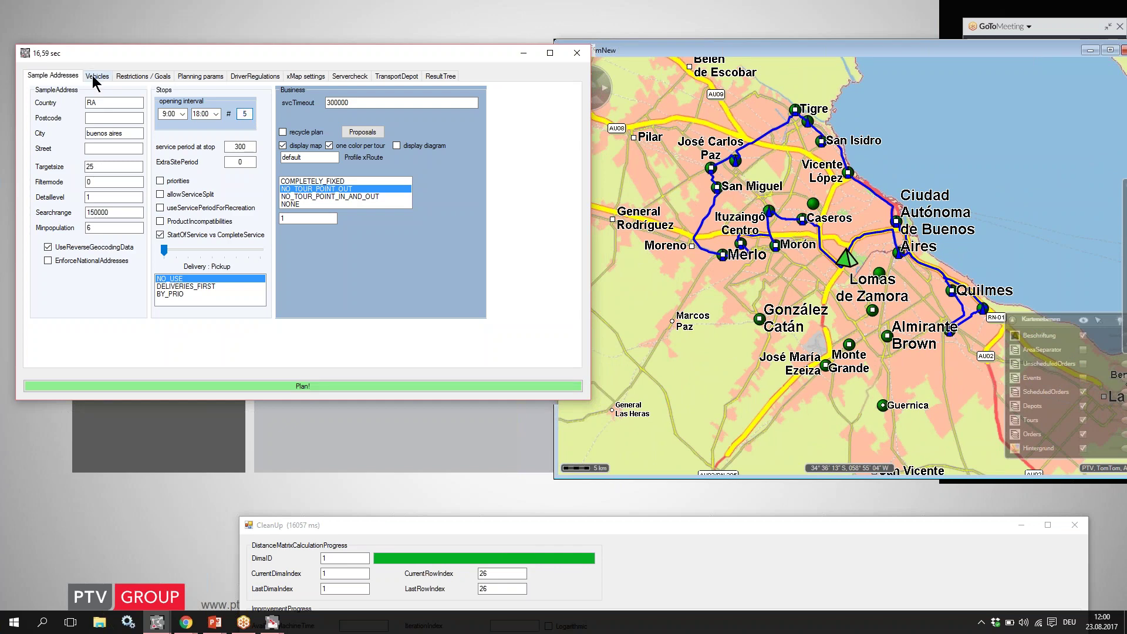
pyautogui.click(97, 76)
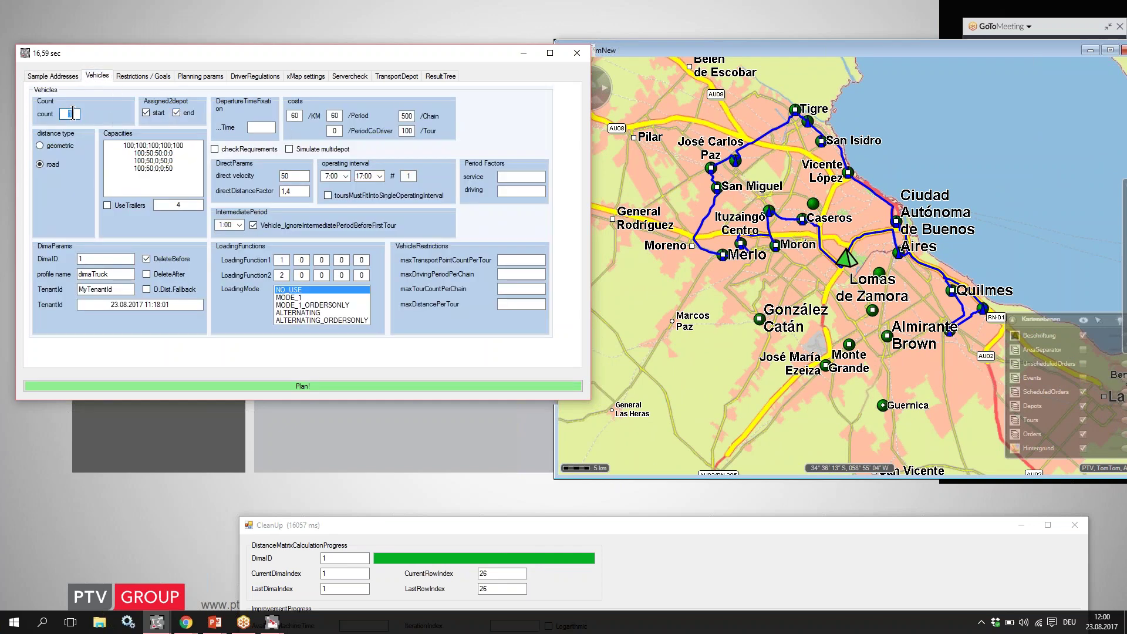
pyautogui.doubleClick(411, 178)
pyautogui.write('5')
pyautogui.click(254, 386)
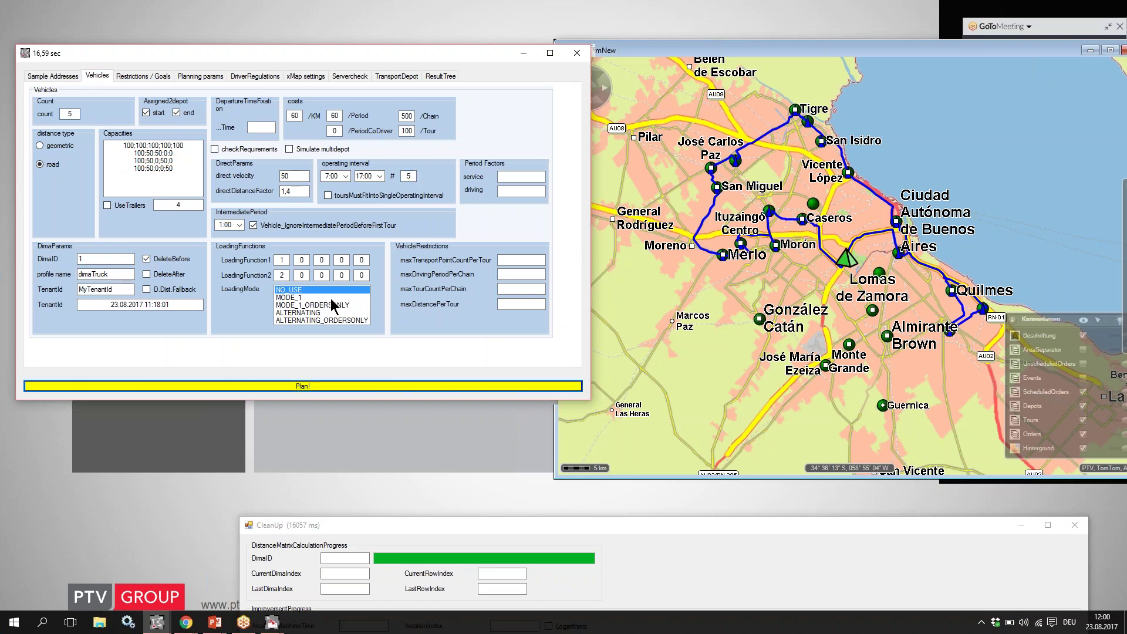
# Step: Examine the replanned Buenos Aires tour on the map and open its plan summary table
pyautogui.moveTo(365, 241)
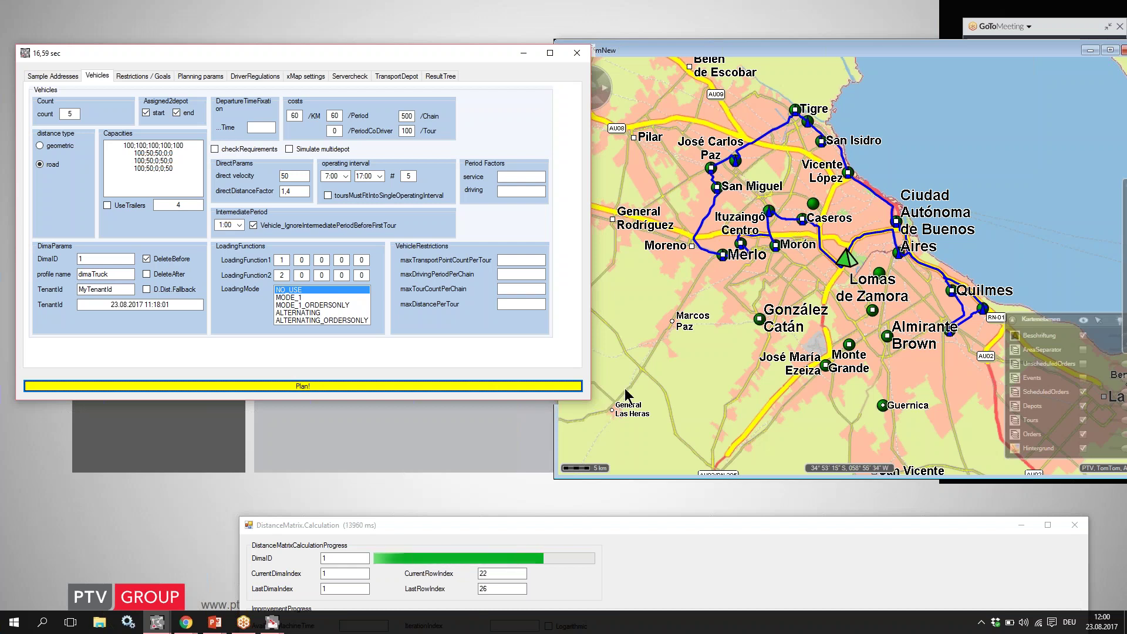
pyautogui.moveTo(846, 350)
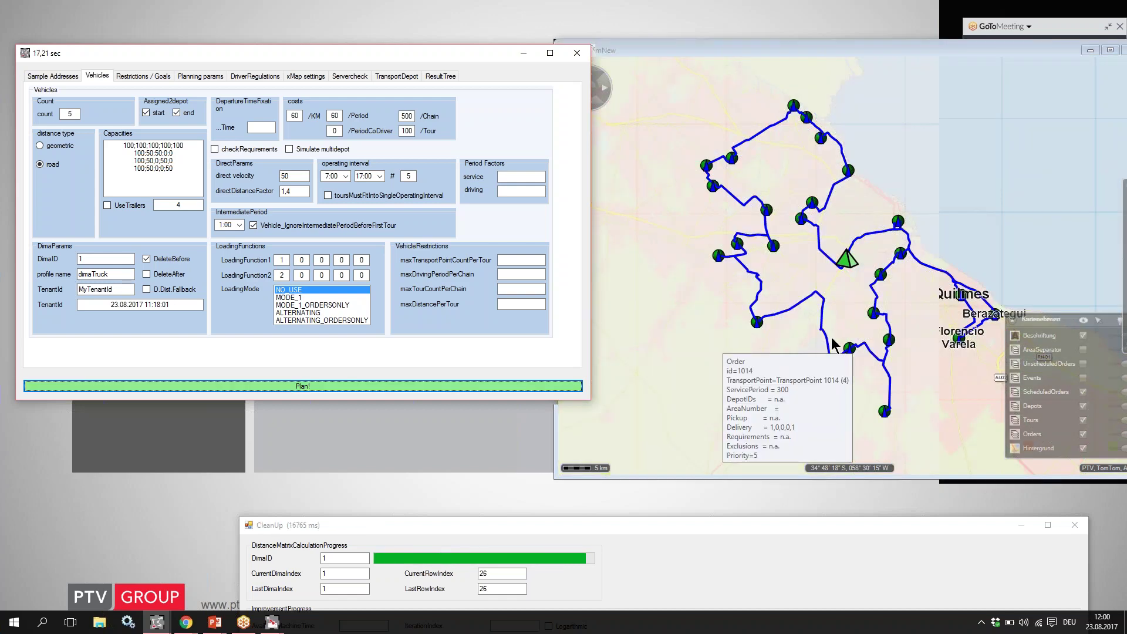
pyautogui.scroll(-2, 843, 299)
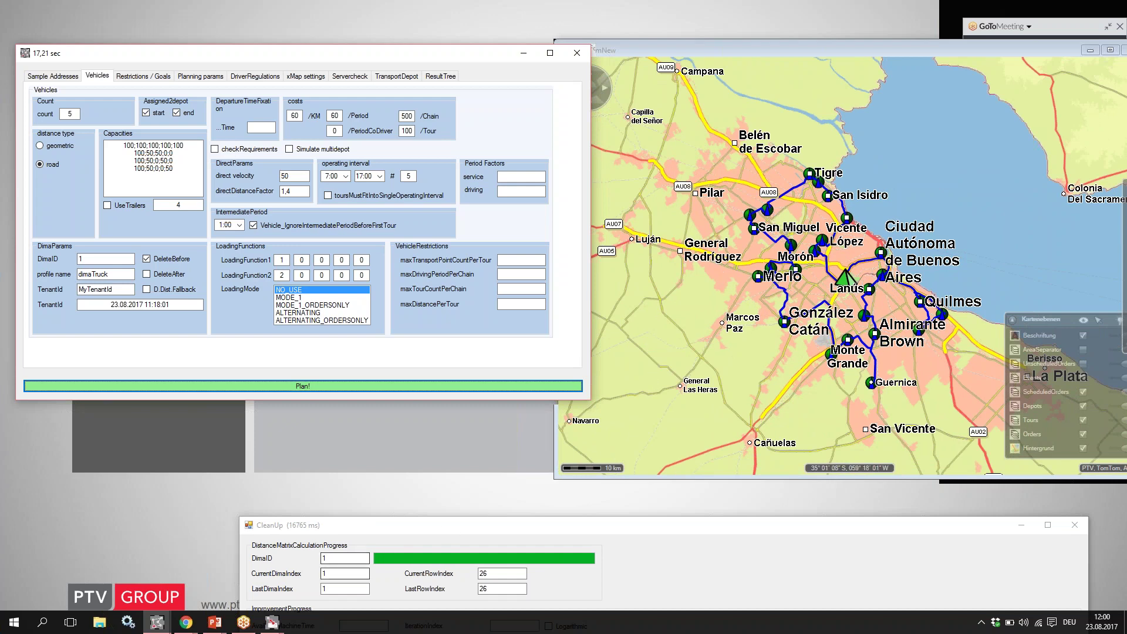
pyautogui.moveTo(157, 622)
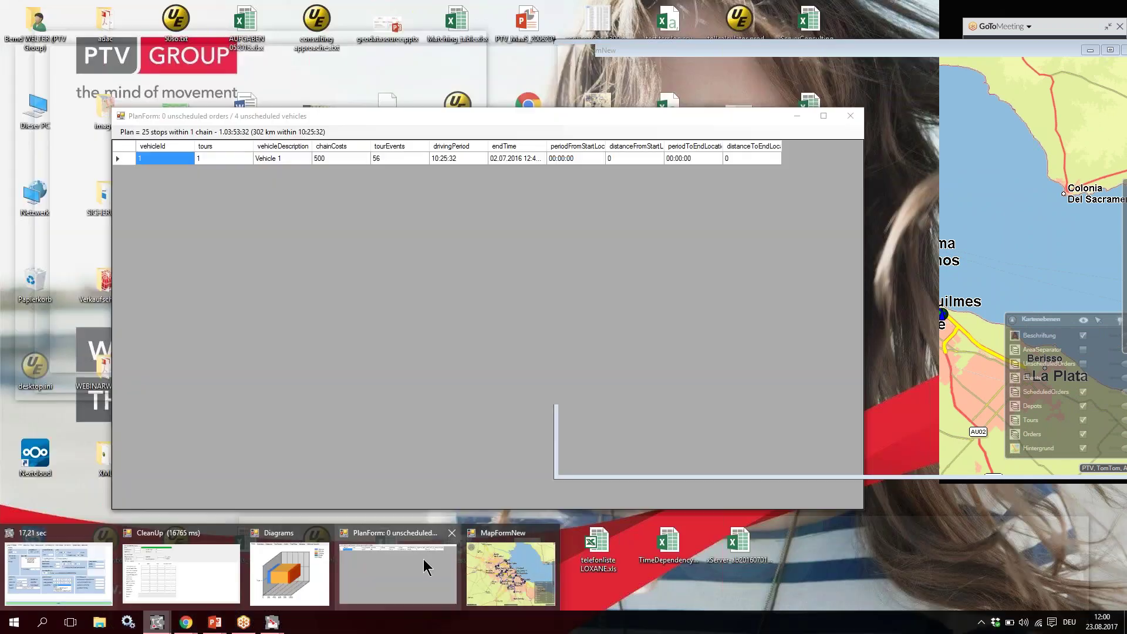
pyautogui.click(405, 565)
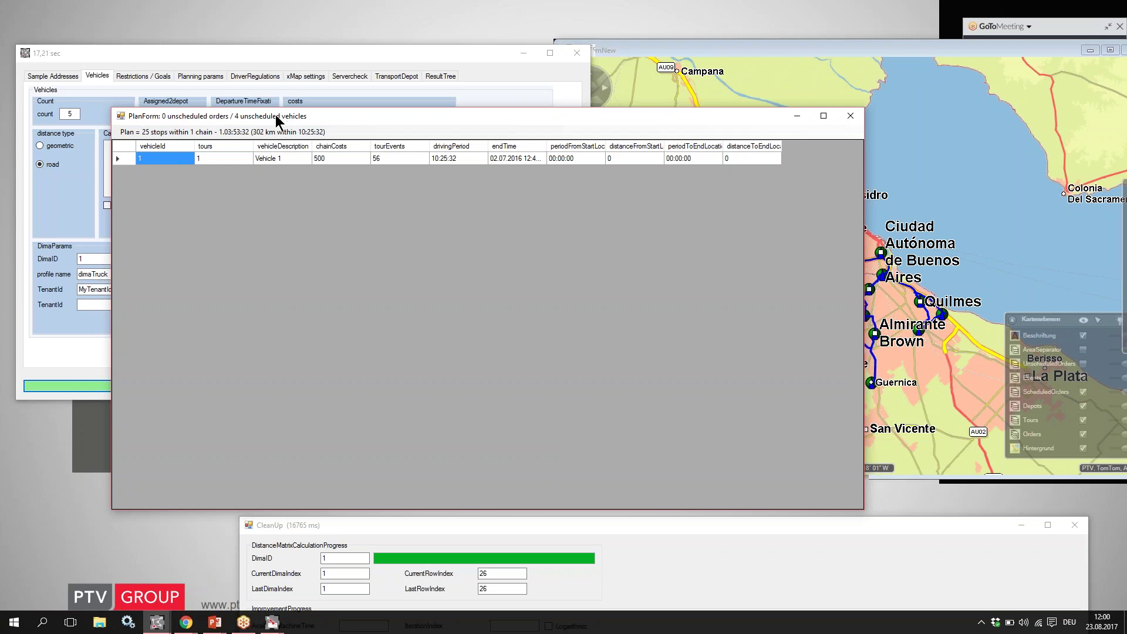
# Step: Set the sample address to country RCH and city Santiago De Chile, as listed on the slide, and run the tour planning
pyautogui.click(160, 67)
pyautogui.click(61, 462)
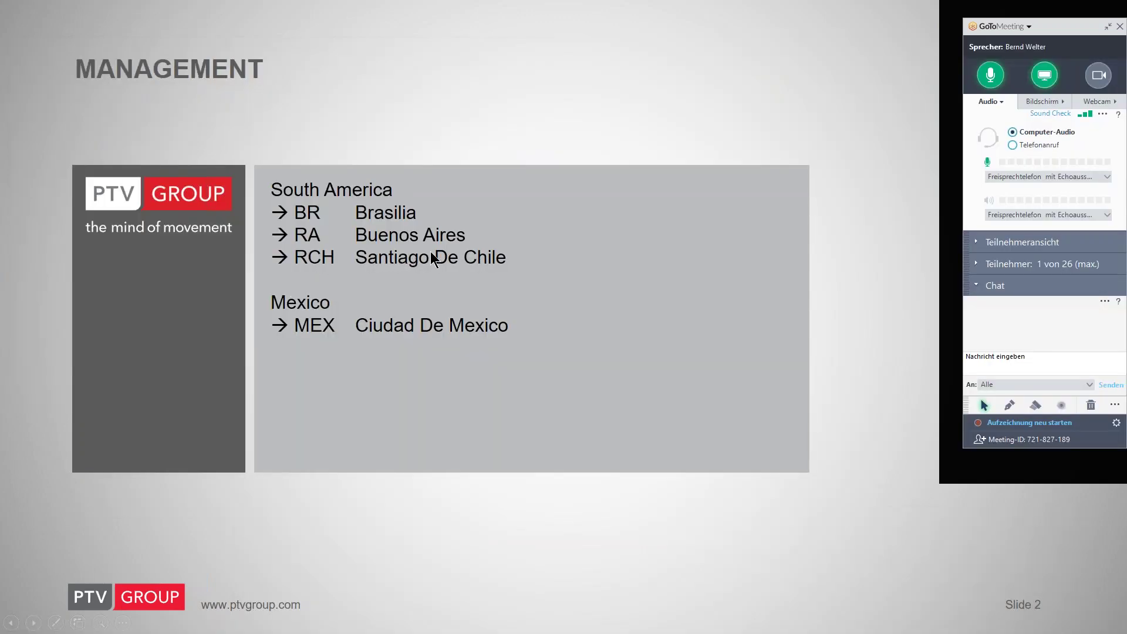
pyautogui.hotkey('alt', 'Tab')
pyautogui.click(59, 77)
pyautogui.click(97, 104)
pyautogui.click(122, 133)
pyautogui.press('BackSpace')
pyautogui.write('Santiago D')
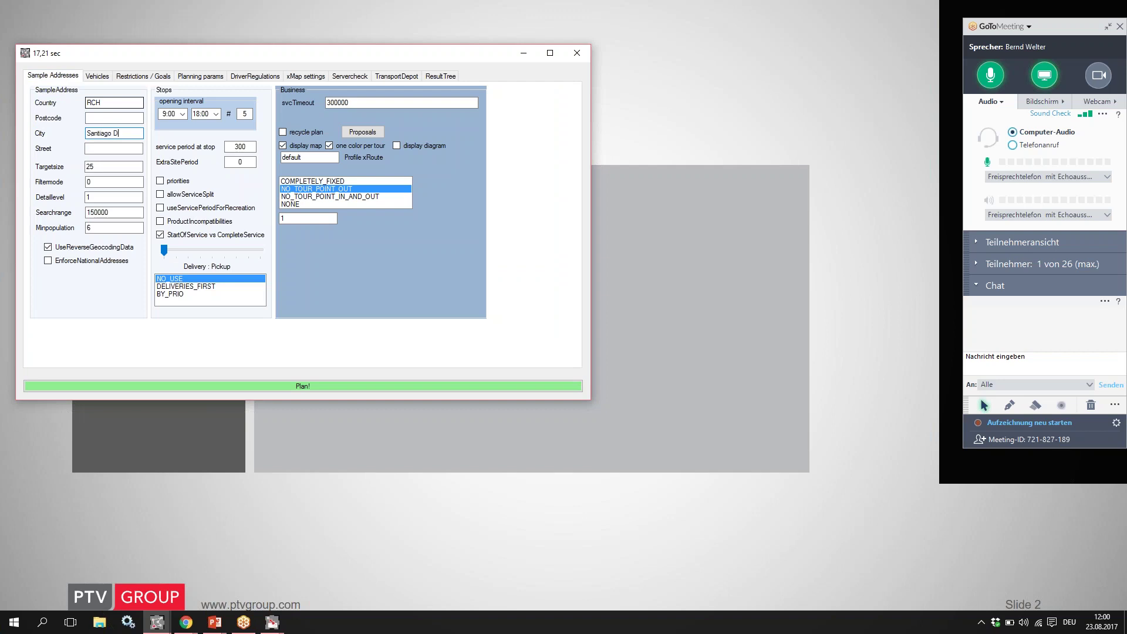
pyautogui.write('e Chile')
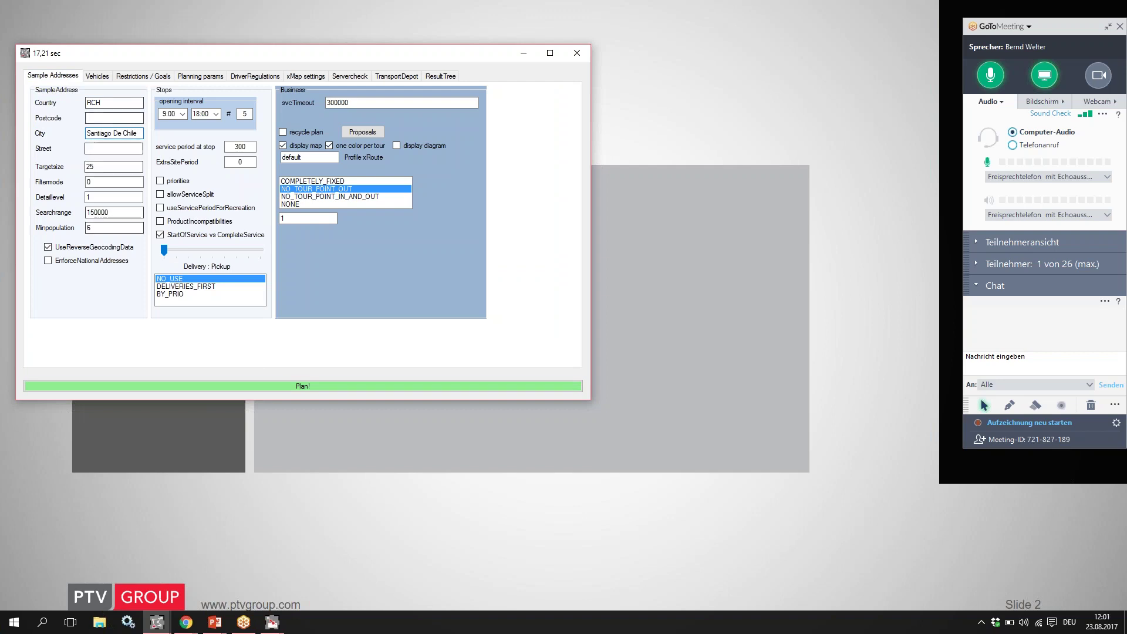
pyautogui.click(284, 382)
# Step: Follow the Santiago distance matrix calculation in its progress window, and view the whole planned tour on the map
pyautogui.moveTo(156, 629)
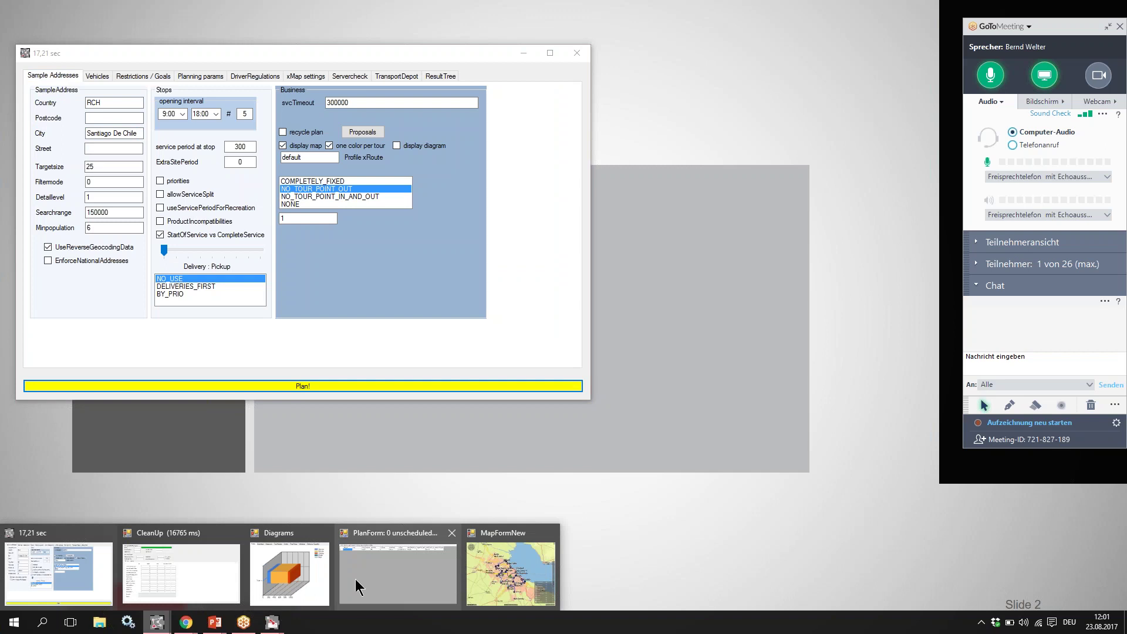
pyautogui.click(219, 583)
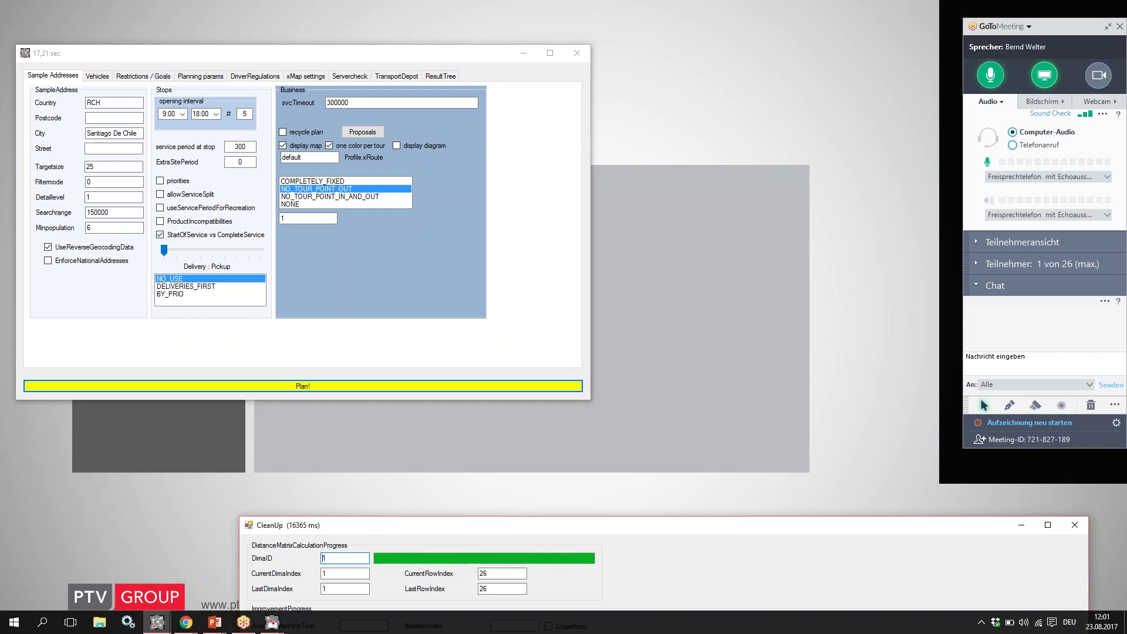
pyautogui.moveTo(156, 622)
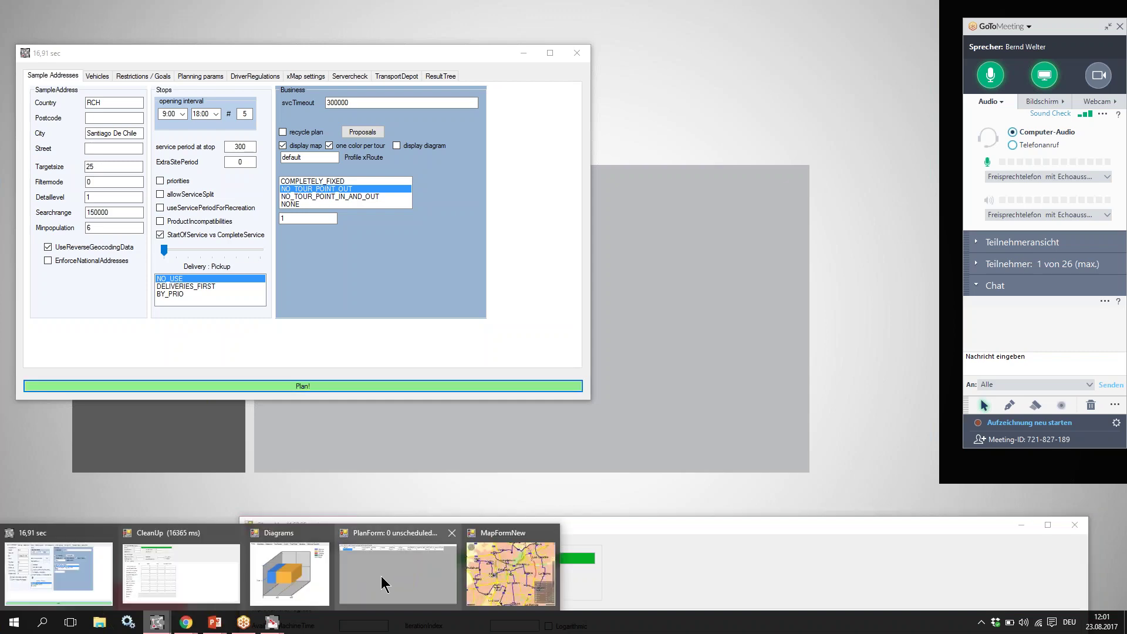
pyautogui.click(511, 567)
pyautogui.scroll(-5, 898, 289)
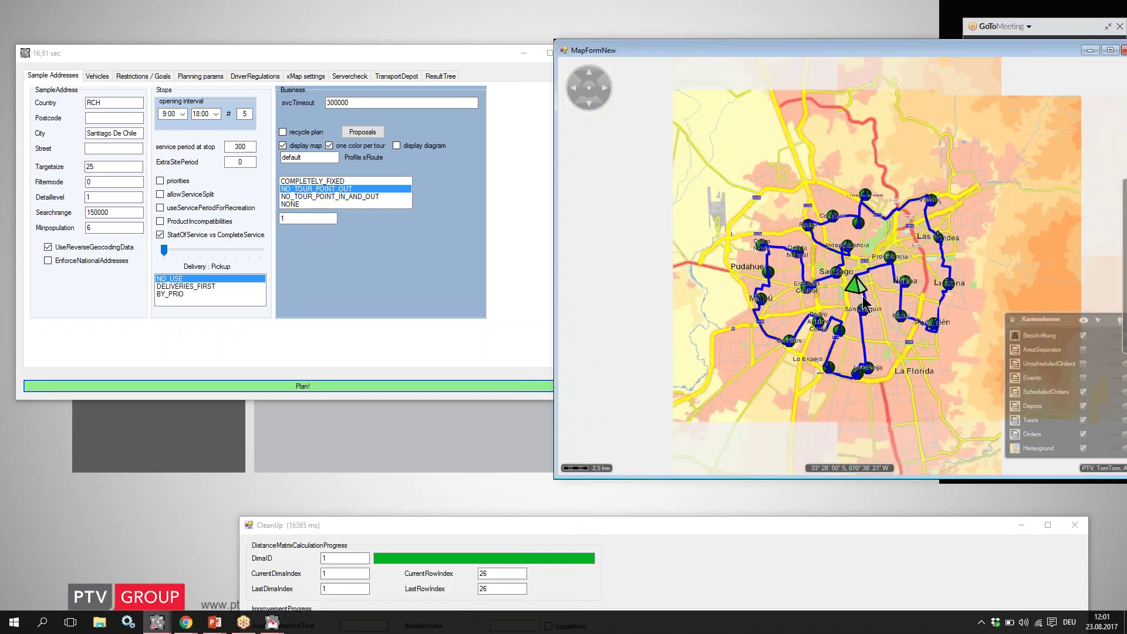
# Step: Set the sample addresses' minimum population to 8 and rerun the Santiago De Chile tour planning
pyautogui.doubleClick(98, 228)
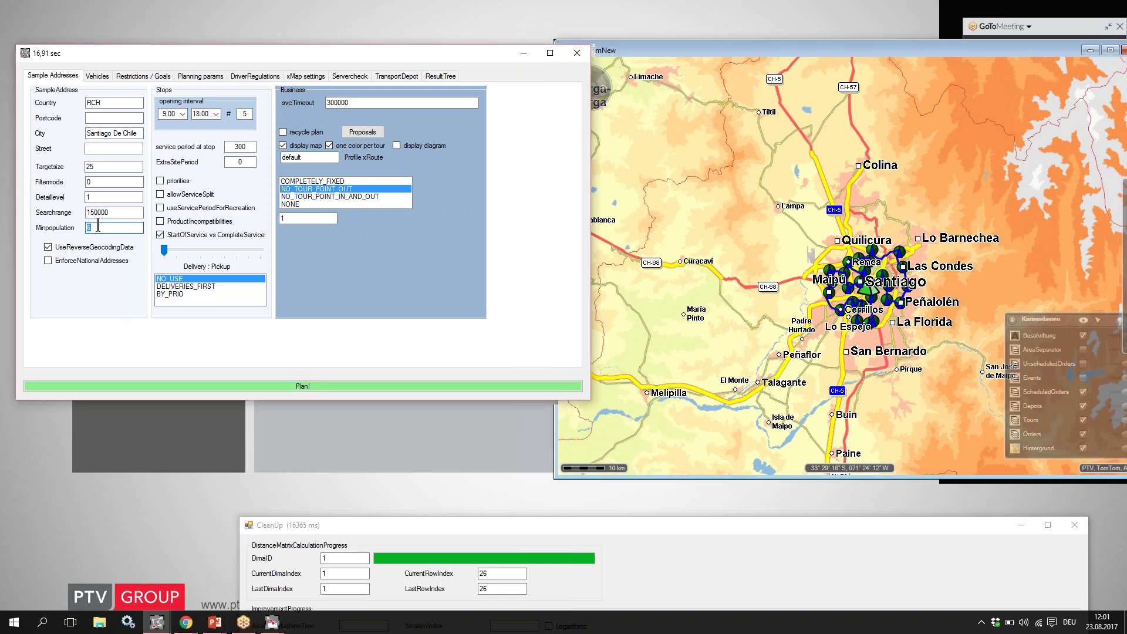
pyautogui.write('8')
pyautogui.click(209, 389)
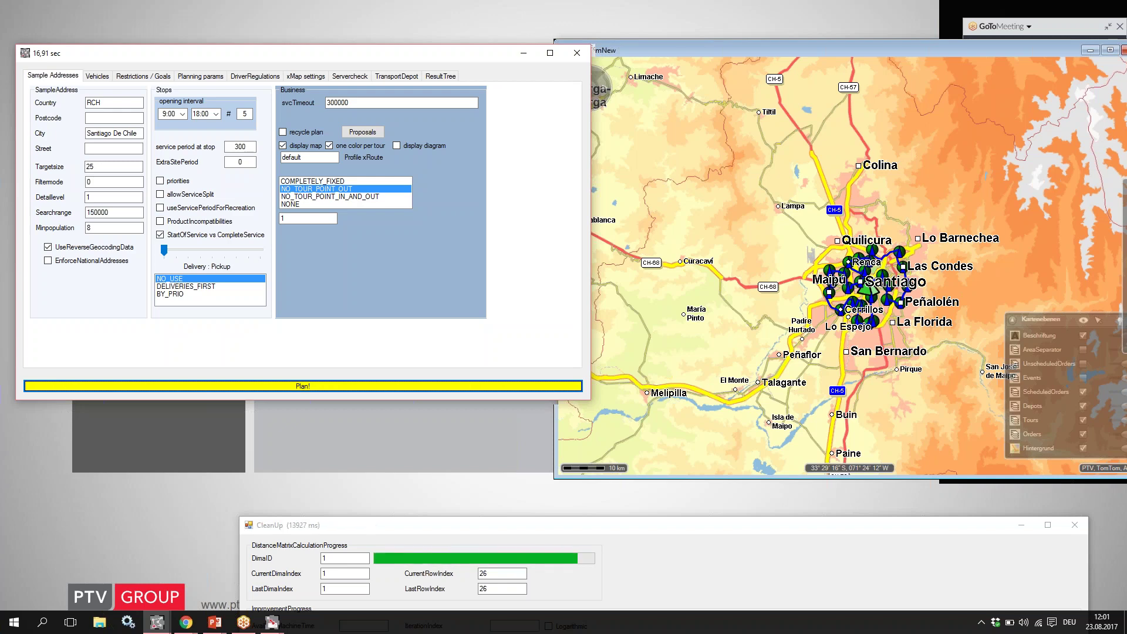
# Step: Inspect the Santiago tour on the map, from the city overview down to street level near the depot
pyautogui.scroll(3, 867, 288)
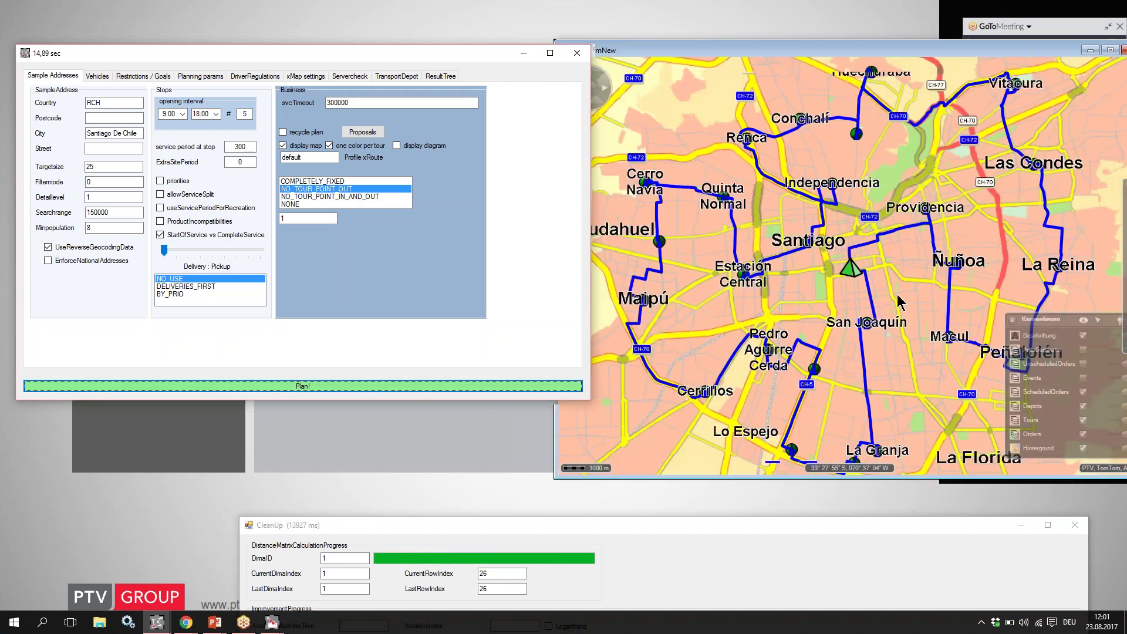
pyautogui.scroll(-1, 848, 307)
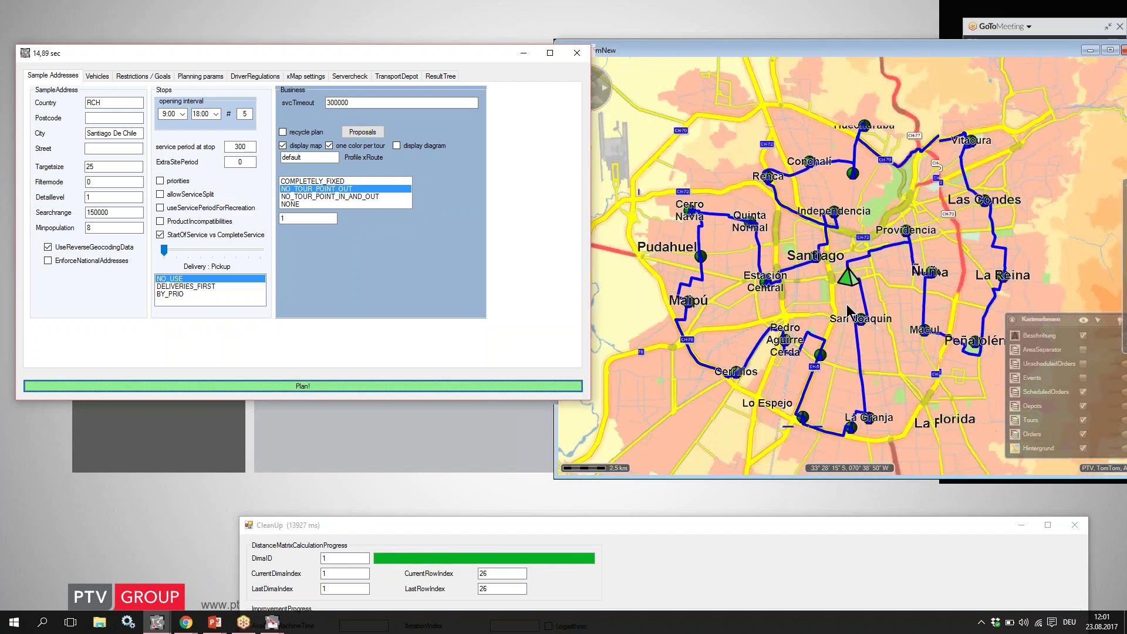
pyautogui.scroll(5, 829, 286)
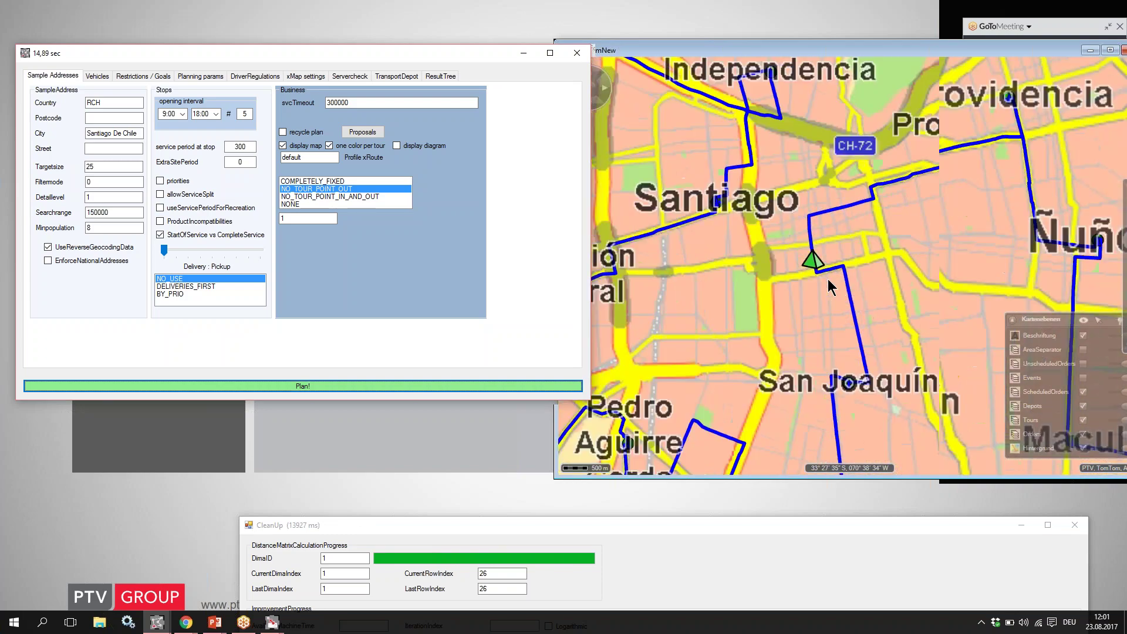
pyautogui.click(785, 51)
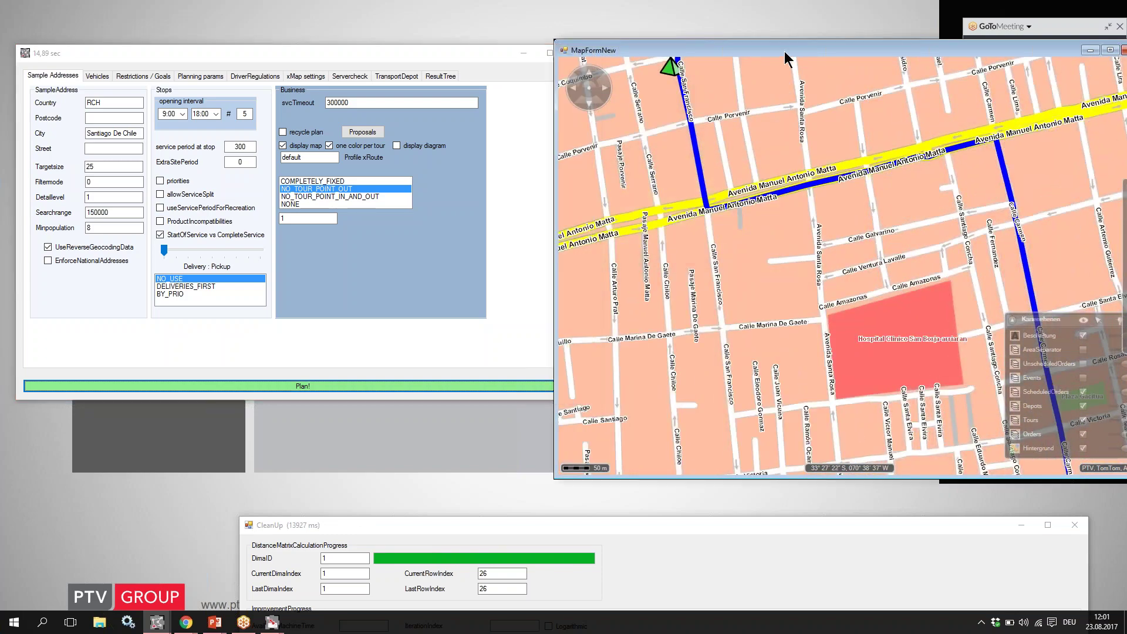
# Step: Maximize the map window and examine the Santiago tour from the depot's surroundings out to the wider region towards Valparaíso
pyautogui.doubleClick(784, 51)
pyautogui.scroll(-2, 629, 258)
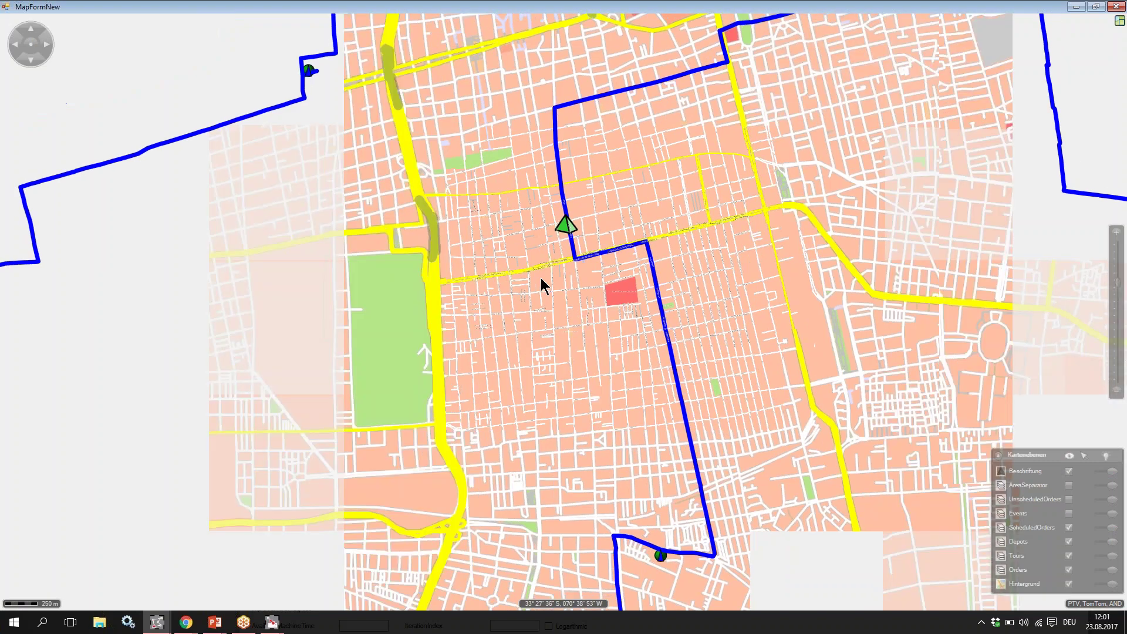
pyautogui.scroll(-2, 541, 276)
pyautogui.scroll(2, 581, 287)
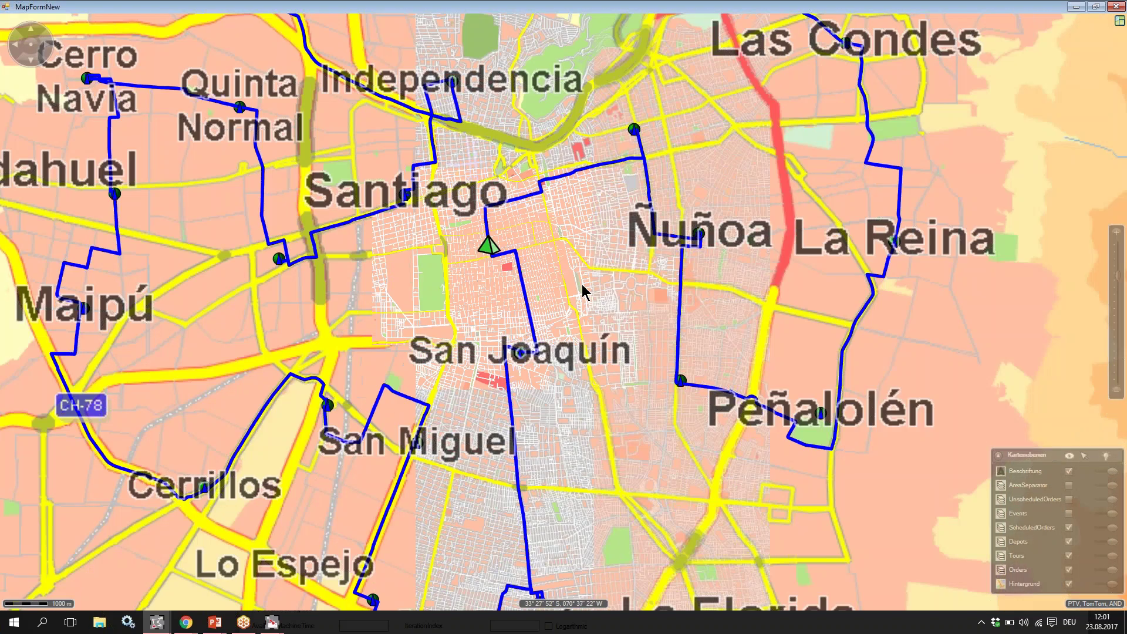
pyautogui.scroll(-2, 715, 346)
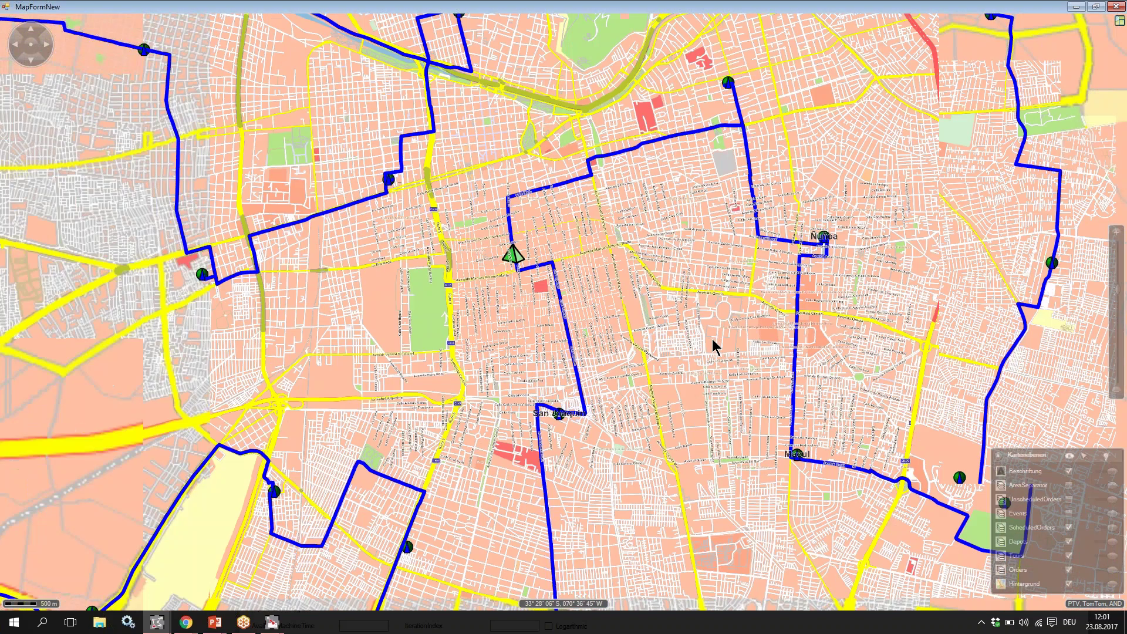
pyautogui.scroll(-2, 663, 467)
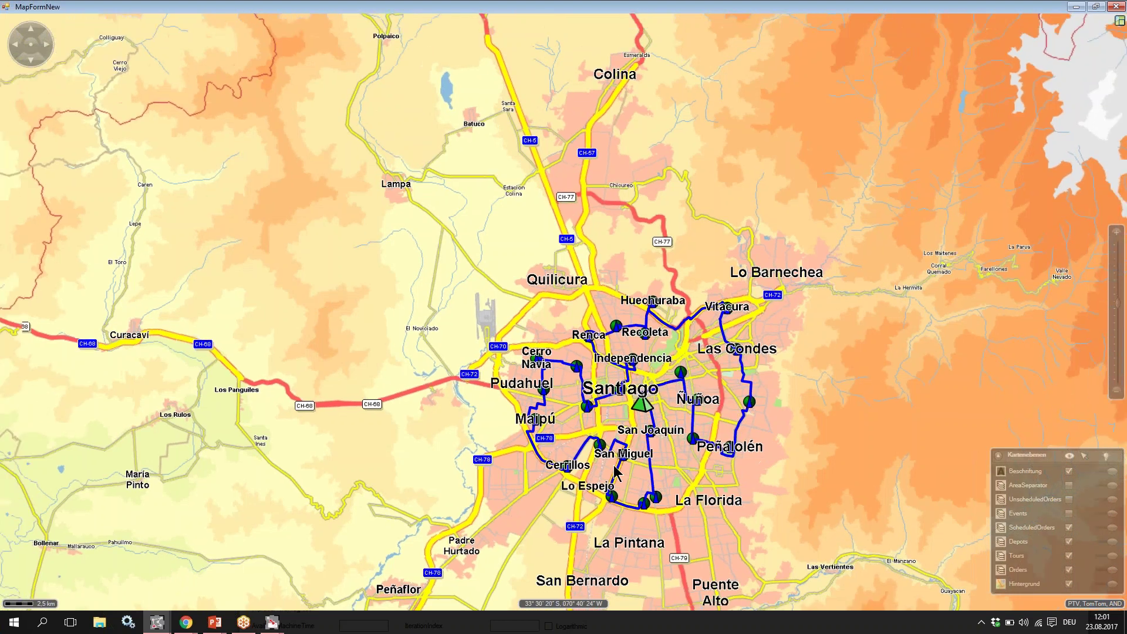
pyautogui.scroll(-2, 630, 469)
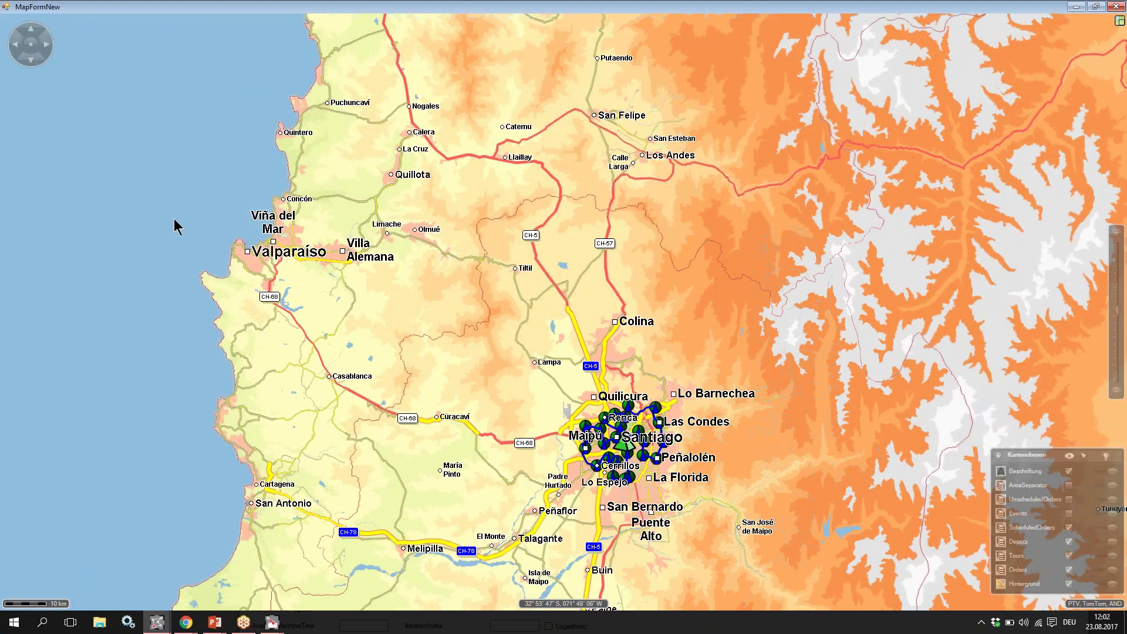
# Step: Set the sample address to country MEX and city Ciudad De Mexico, as listed on the slide, and run the tour planning
pyautogui.moveTo(215, 622)
pyautogui.click(278, 561)
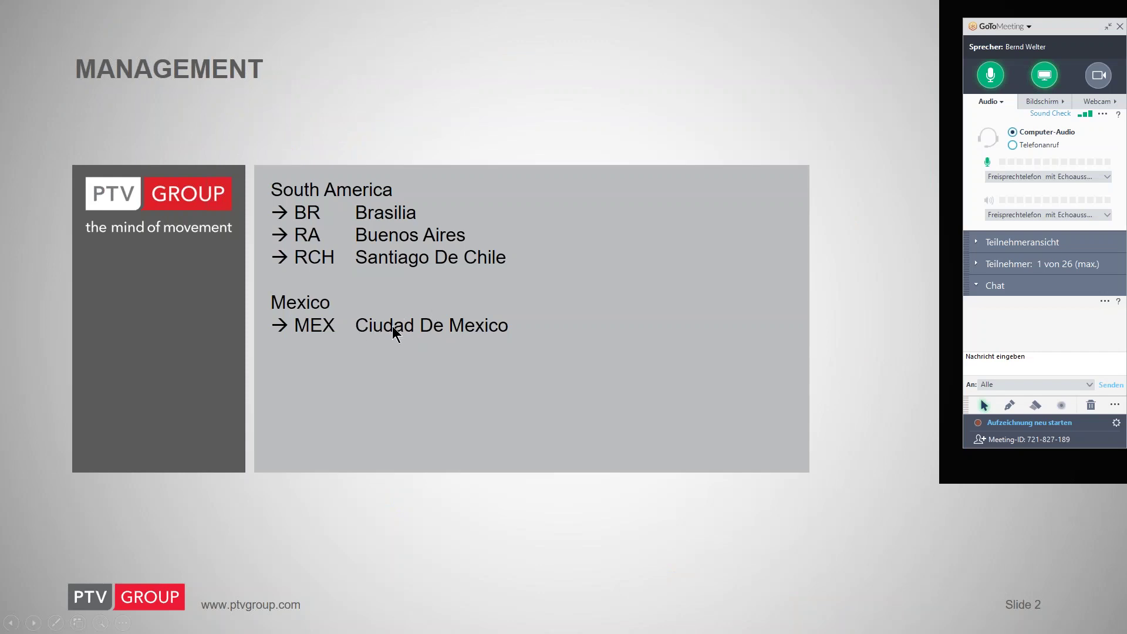
pyautogui.hotkey('alt', 'Tab')
pyautogui.press('Tab')
pyautogui.doubleClick(123, 102)
pyautogui.click(136, 133)
pyautogui.press('BackSpace')
pyautogui.write('udad De Mexico')
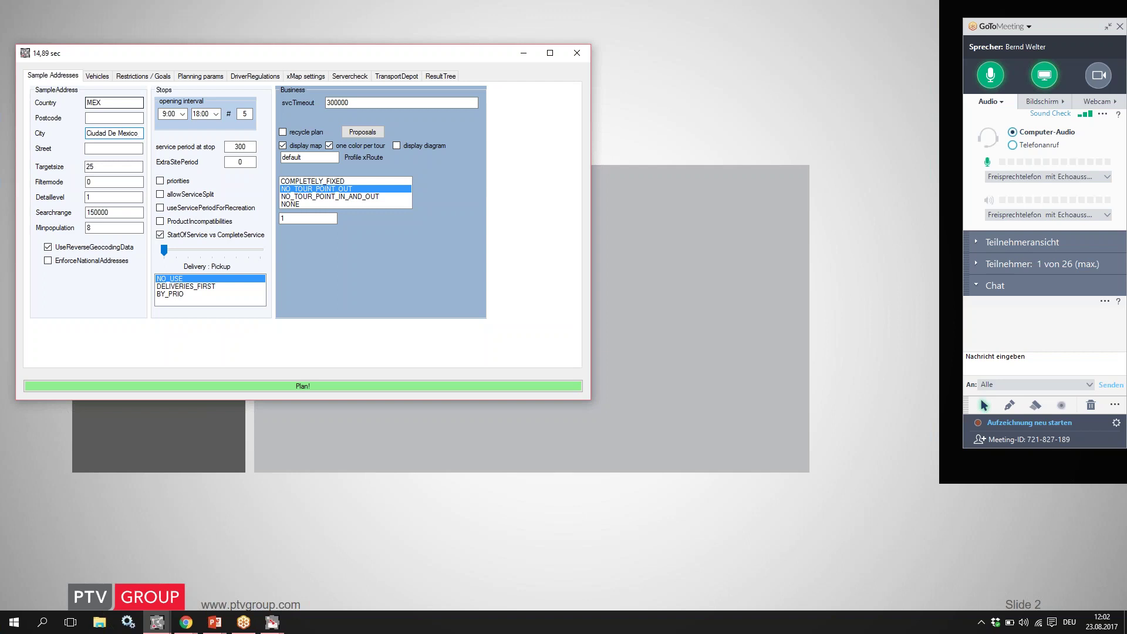
pyautogui.click(285, 385)
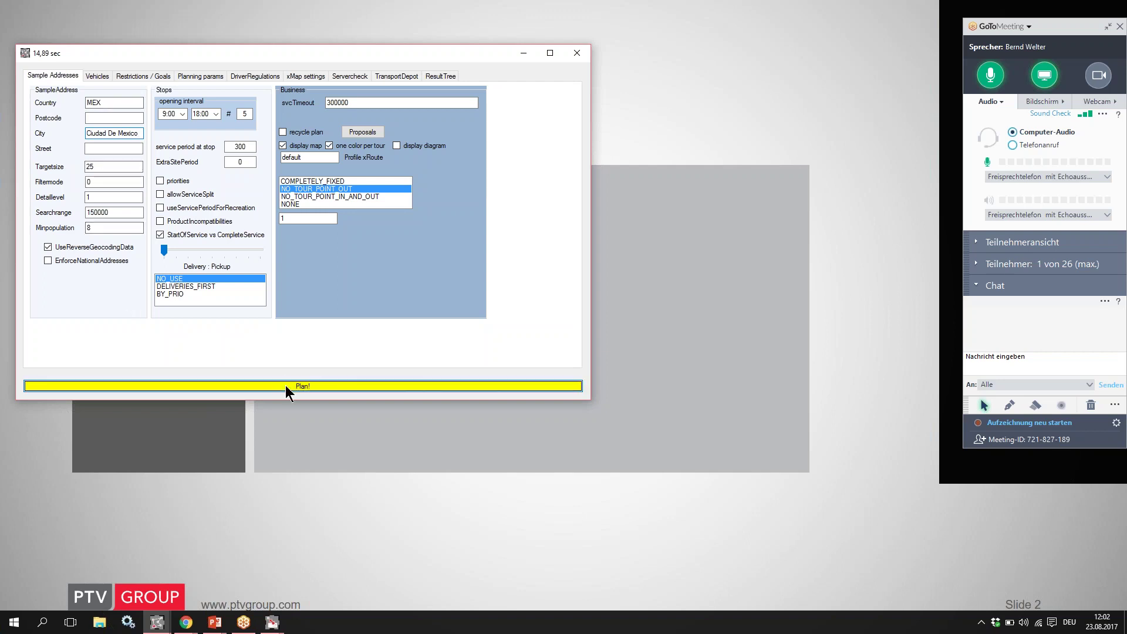
# Step: Follow the Ciudad De Mexico distance matrix calculation in its progress window, and bring up the planned tour on the map
pyautogui.moveTo(156, 622)
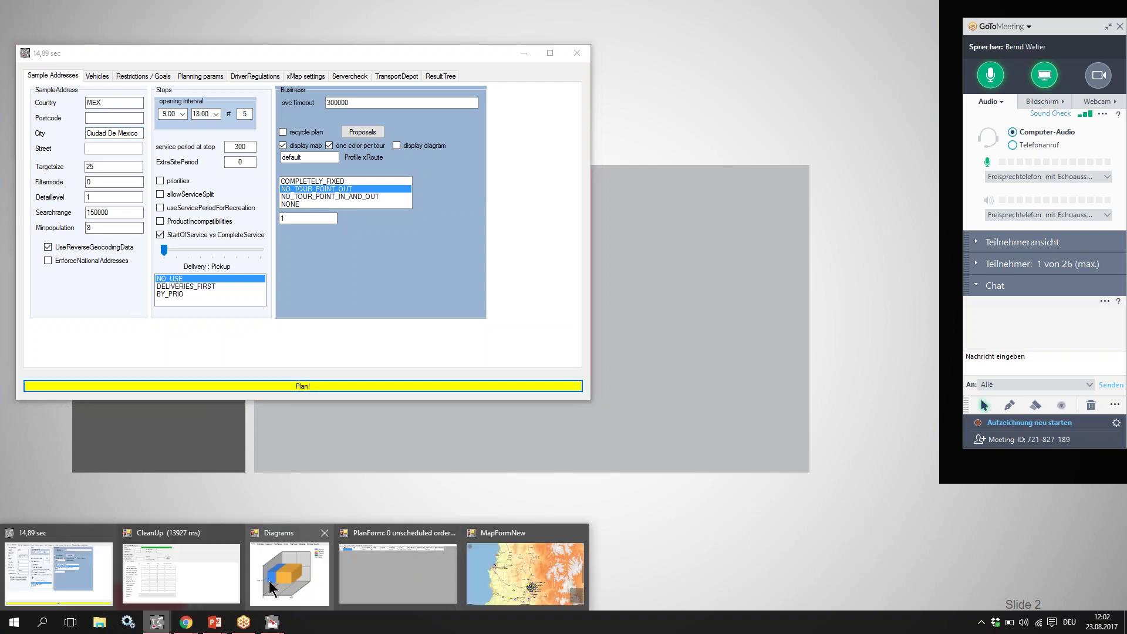
pyautogui.click(223, 579)
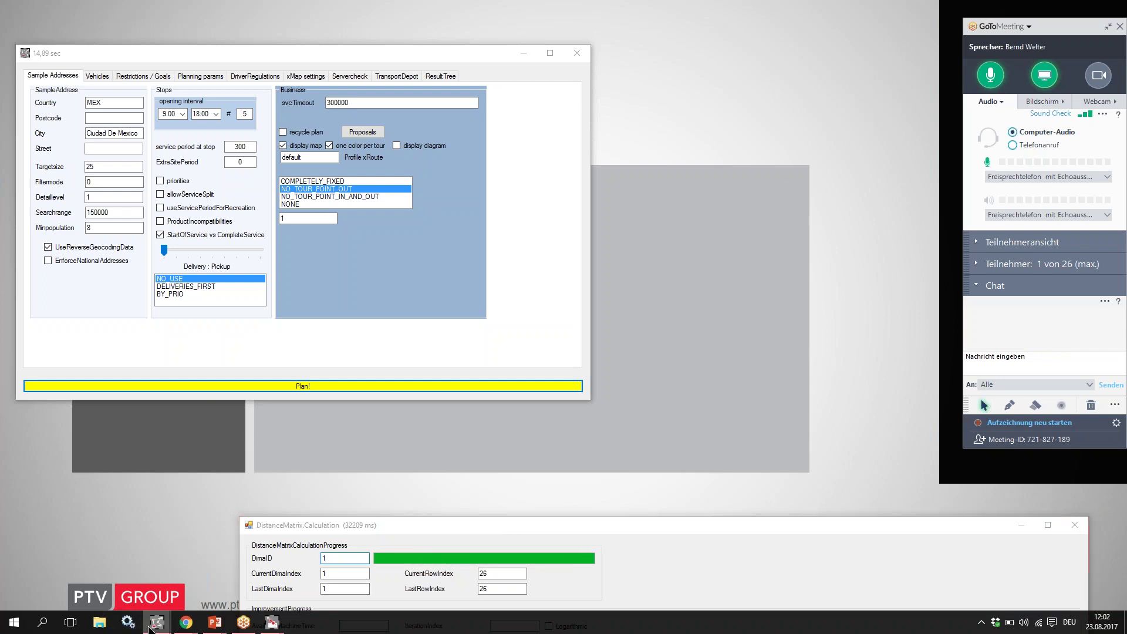
pyautogui.moveTo(156, 622)
pyautogui.click(513, 534)
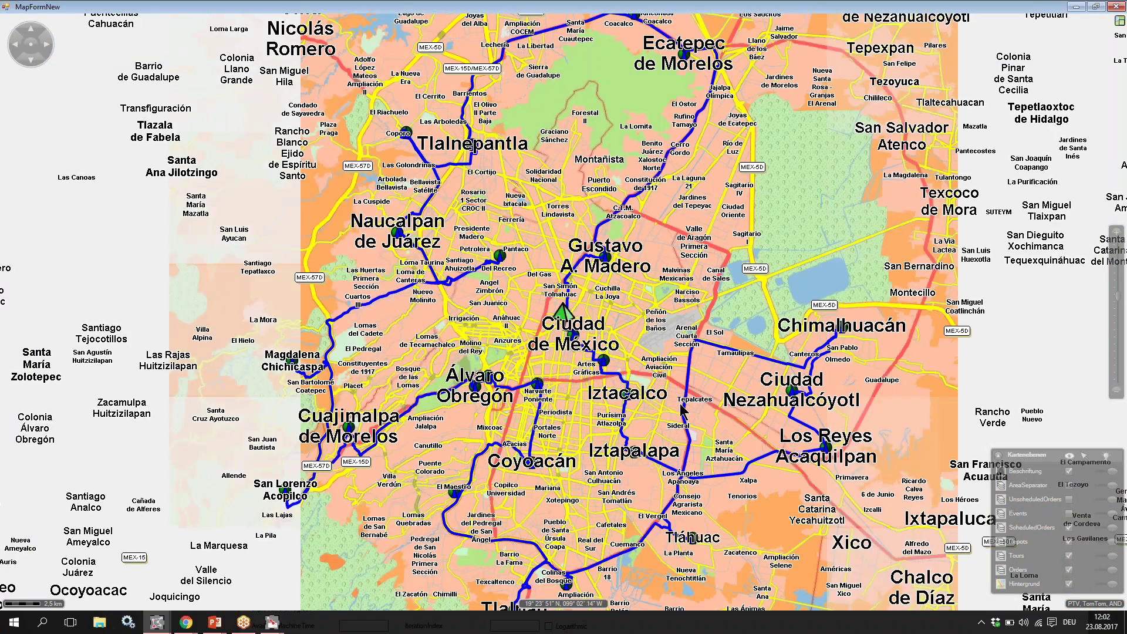
# Step: Inspect the Ciudad De Mexico tour on the map, from the metropolitan overview down to the streets around the depot
pyautogui.scroll(-5, 671, 396)
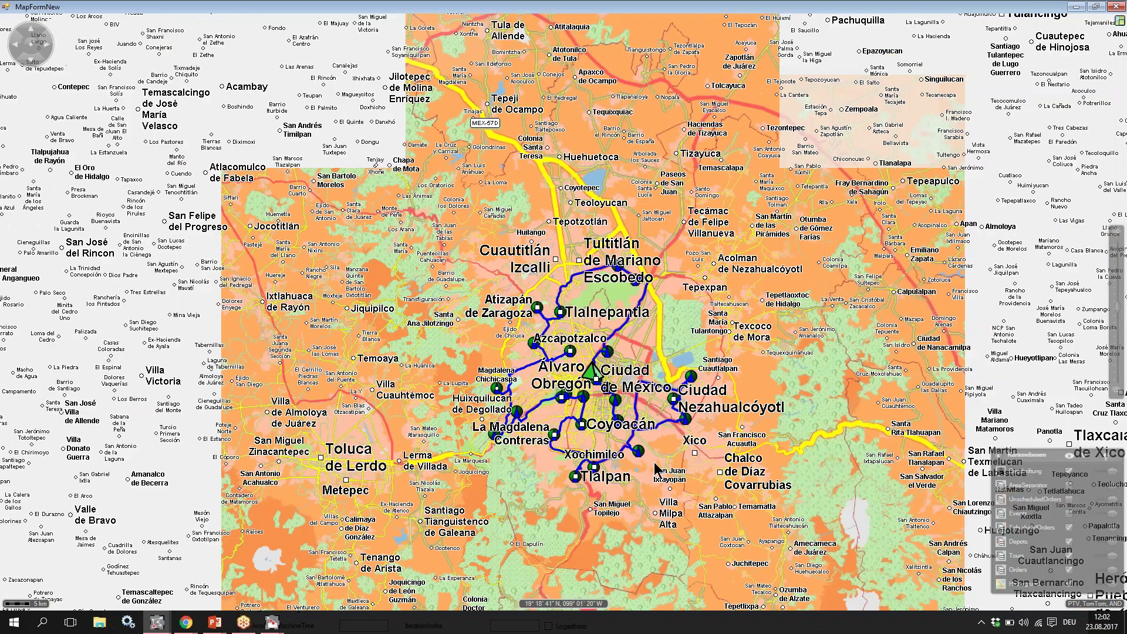
pyautogui.scroll(10, 614, 418)
pyautogui.scroll(4, 614, 416)
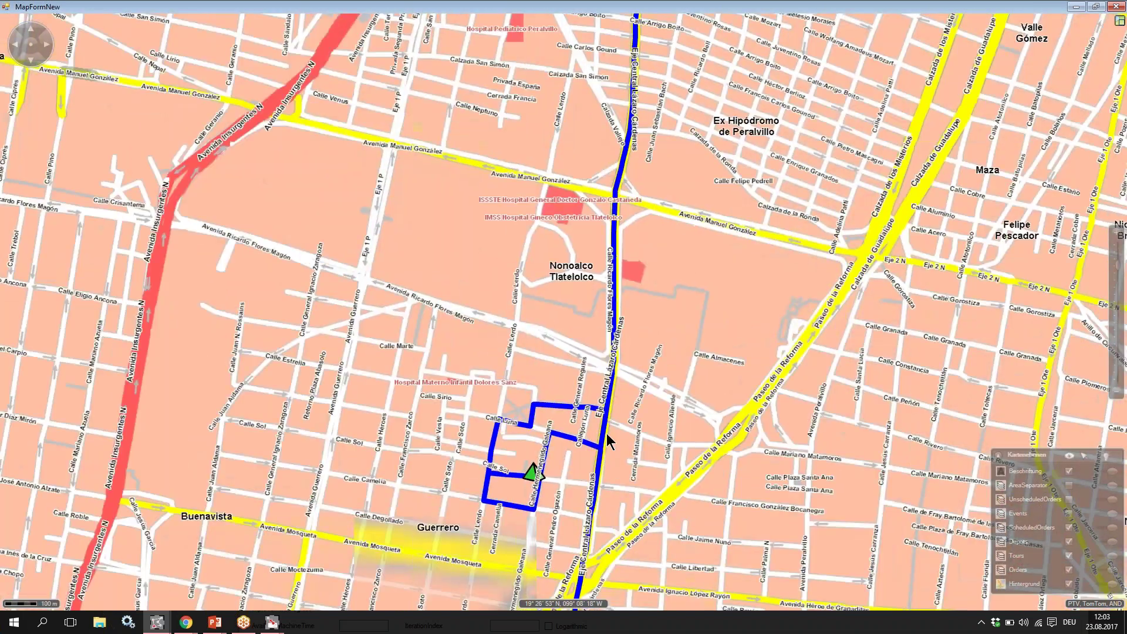
pyautogui.scroll(-5, 606, 440)
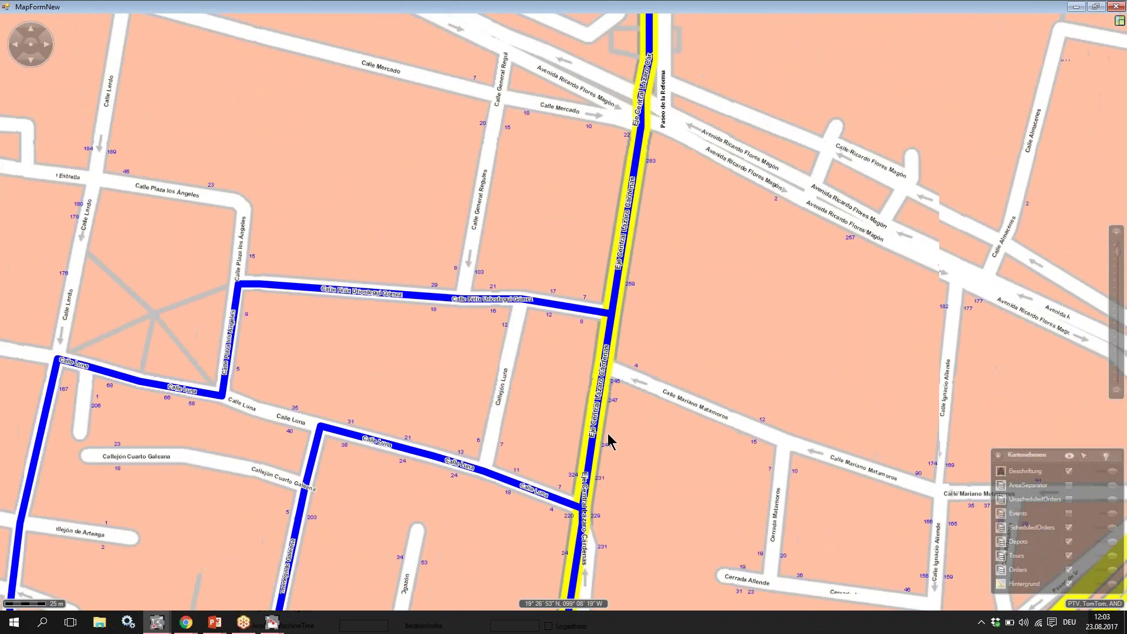
# Step: View the Ciudad De Mexico tour at city, regional and country scale, and return to the slide listing the countries and cities
pyautogui.scroll(-5, 610, 438)
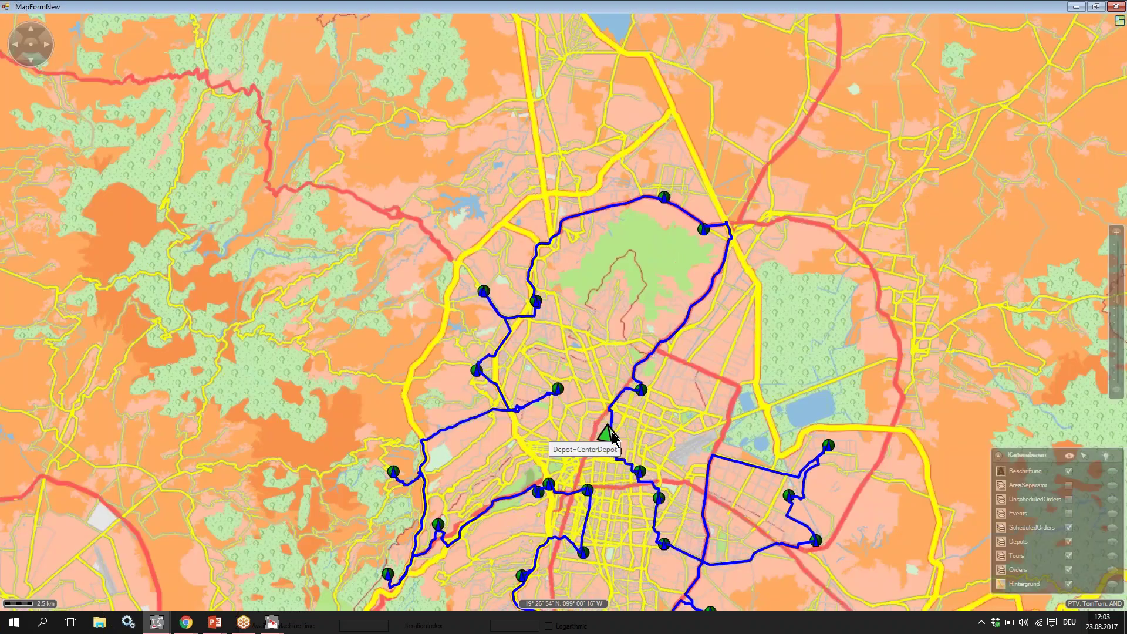
pyautogui.scroll(-3, 686, 320)
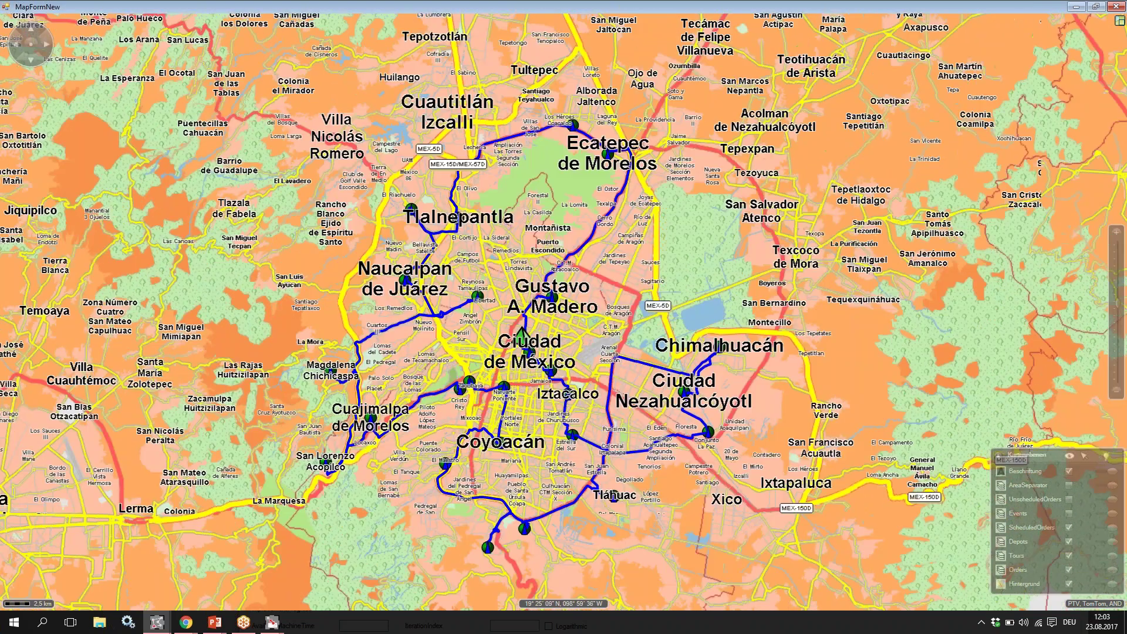
pyautogui.scroll(-4, 689, 364)
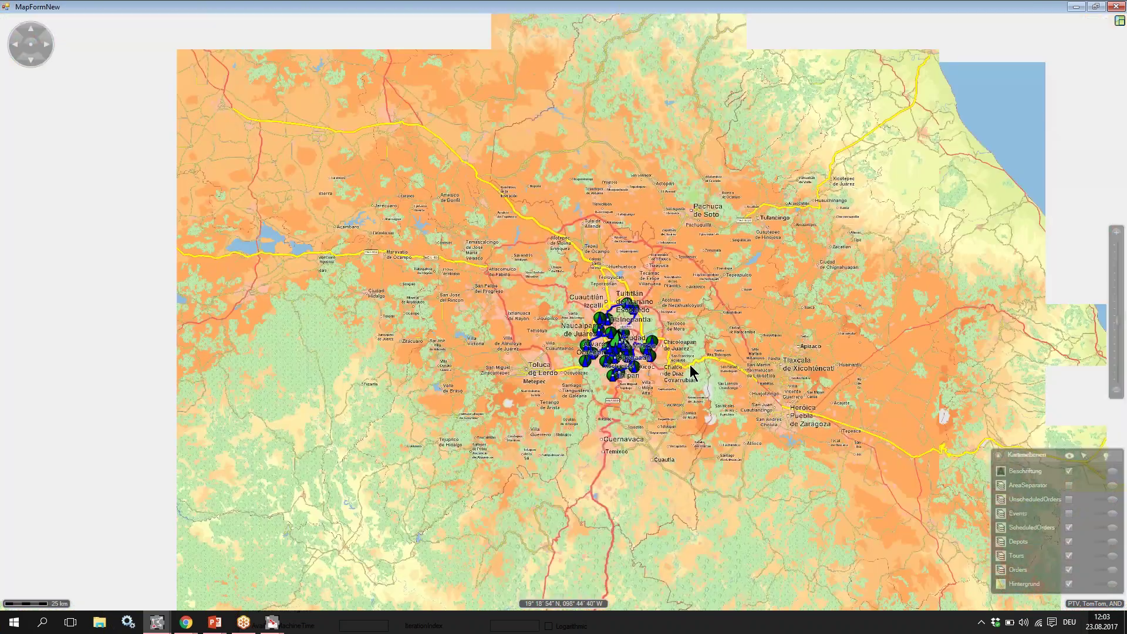
pyautogui.scroll(-1, 751, 388)
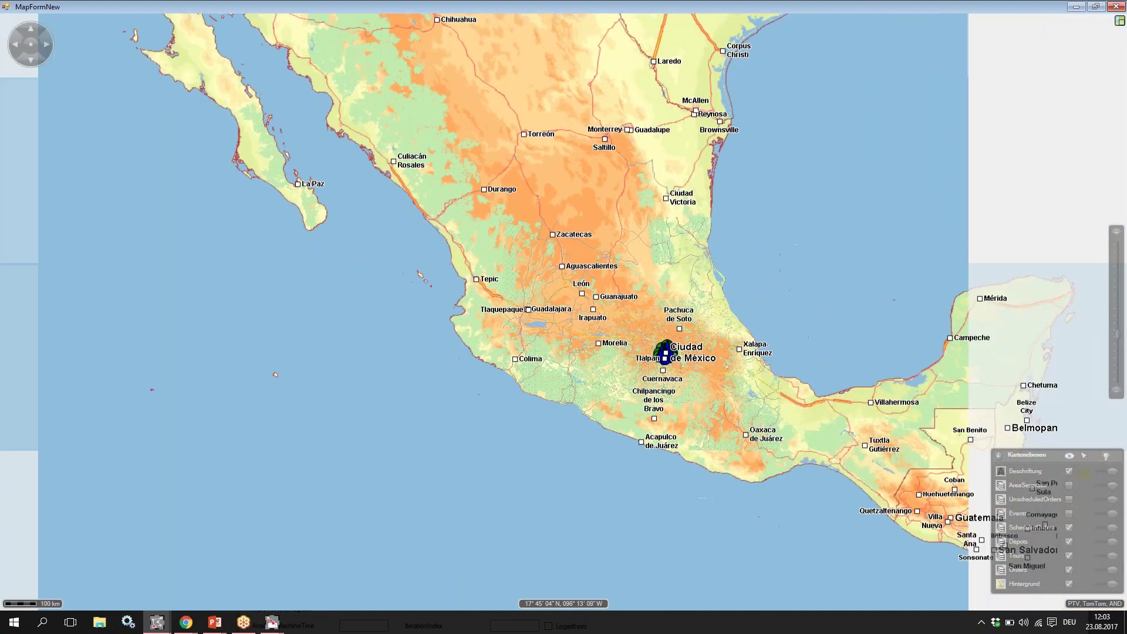
pyautogui.moveTo(938, 453); pyautogui.dragTo(799, 354)
pyautogui.scroll(-2, 791, 351)
pyautogui.scroll(3, 713, 311)
pyautogui.moveTo(215, 621)
pyautogui.click(258, 587)
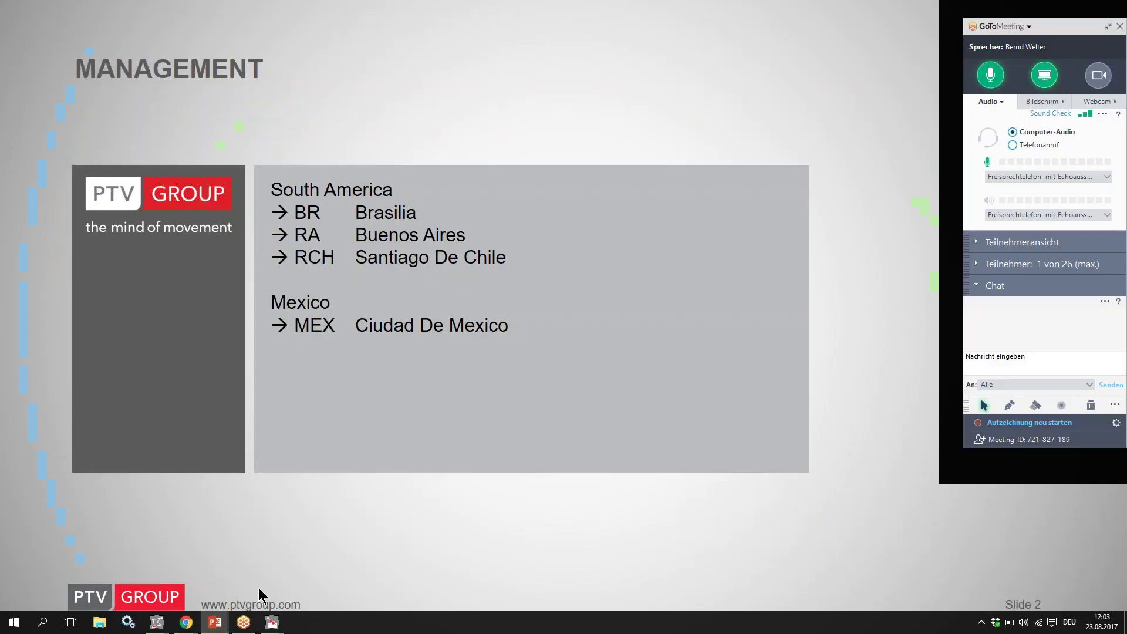